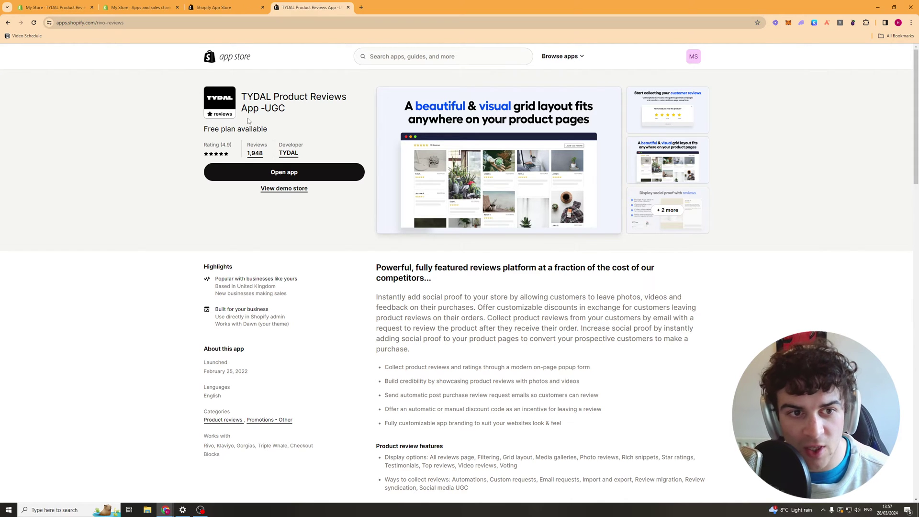
Zoom in on the TYDAL Product Reviews App Store listing for easier reading
key("ctrl+plus")
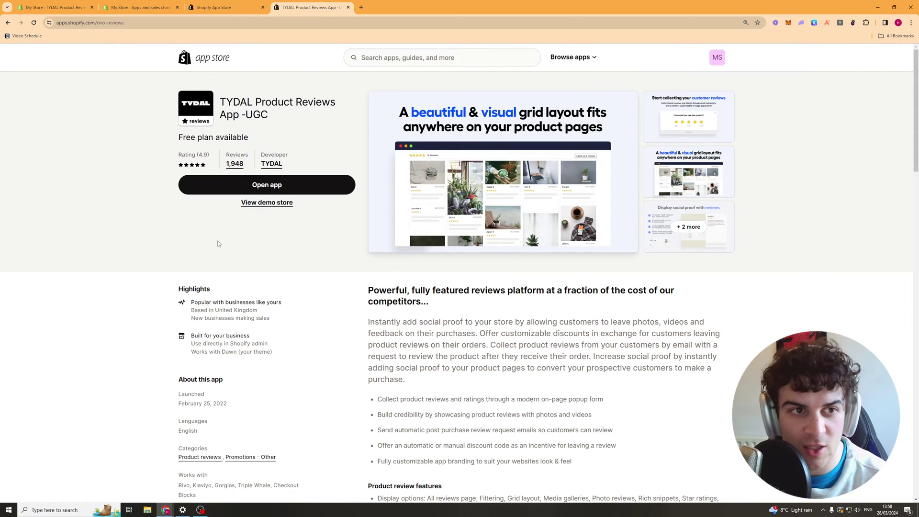
Back in the TYDAL dashboard, switch the Product Page review widget status on
key("ctrl+Tab")
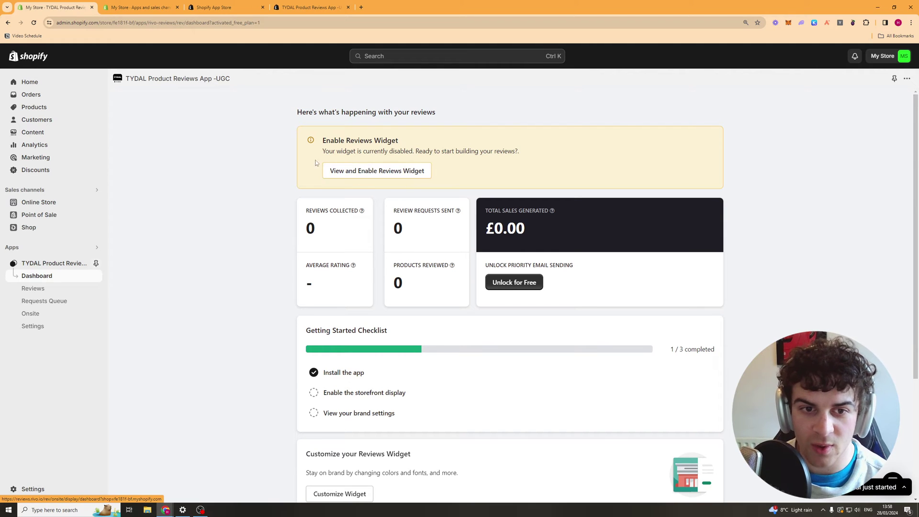
left_click(335, 175)
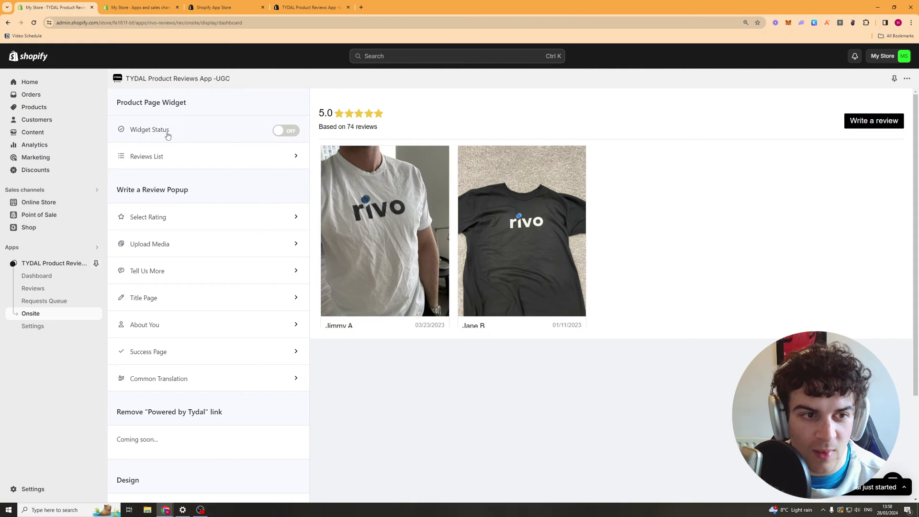
left_click(286, 133)
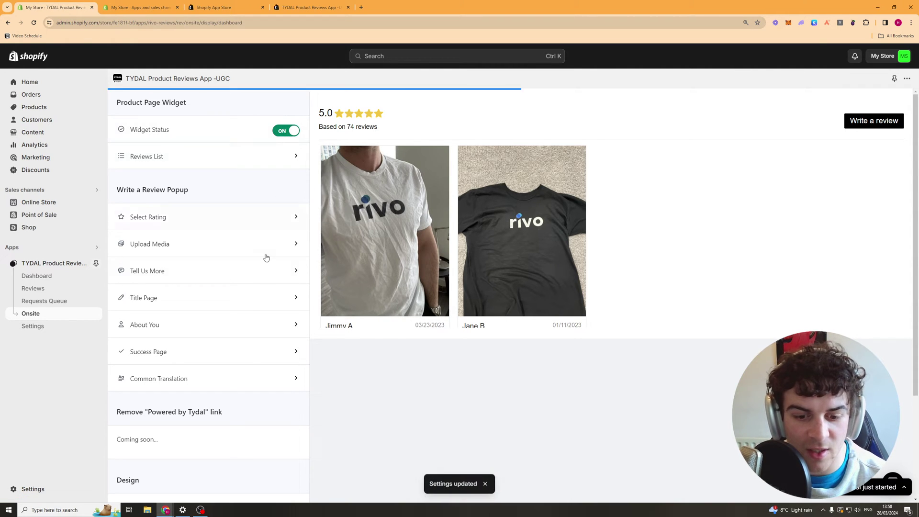
scroll(217, 306, "down", 1)
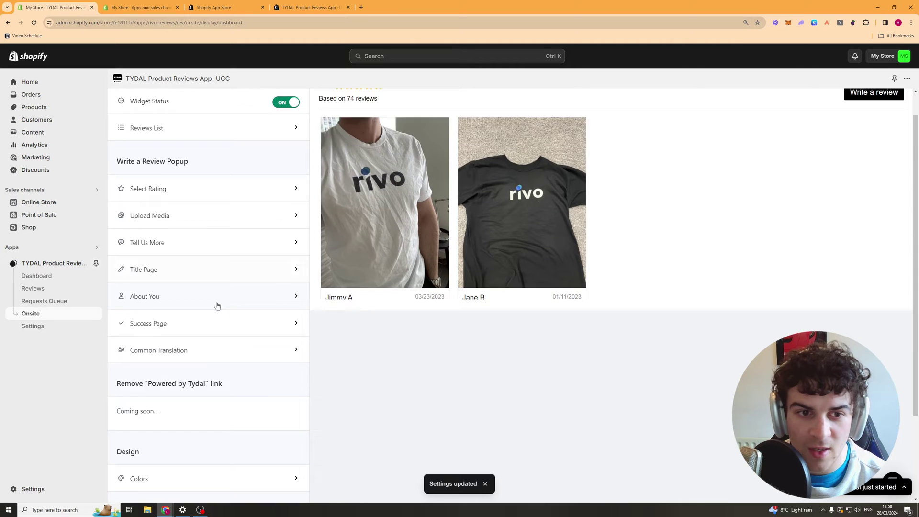
scroll(225, 321, "down", 2)
scroll(218, 361, "up", 3)
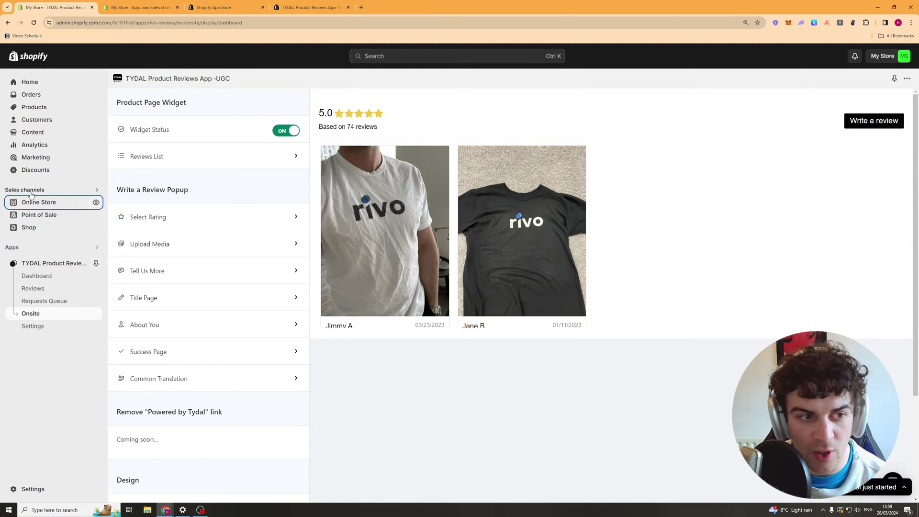
Open Online Store in a new browser tab and switch to it
right_click(43, 206)
left_click(74, 212)
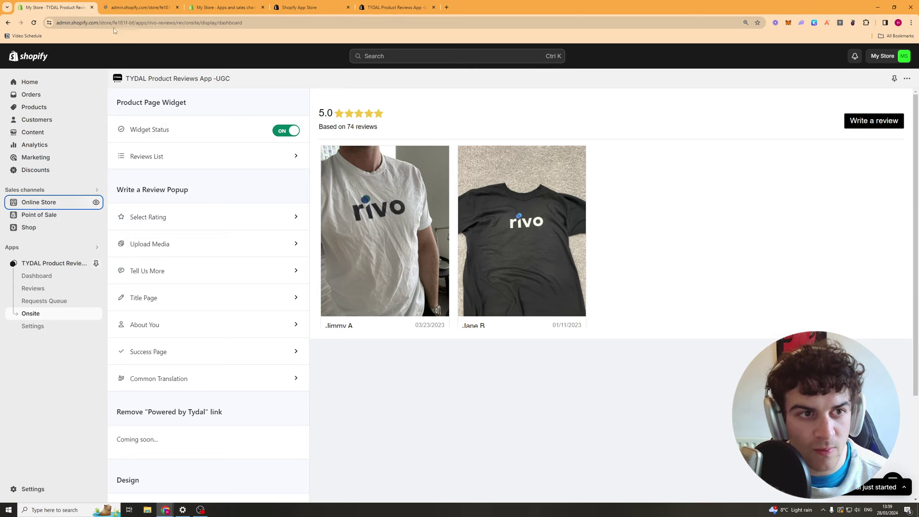
left_click(133, 11)
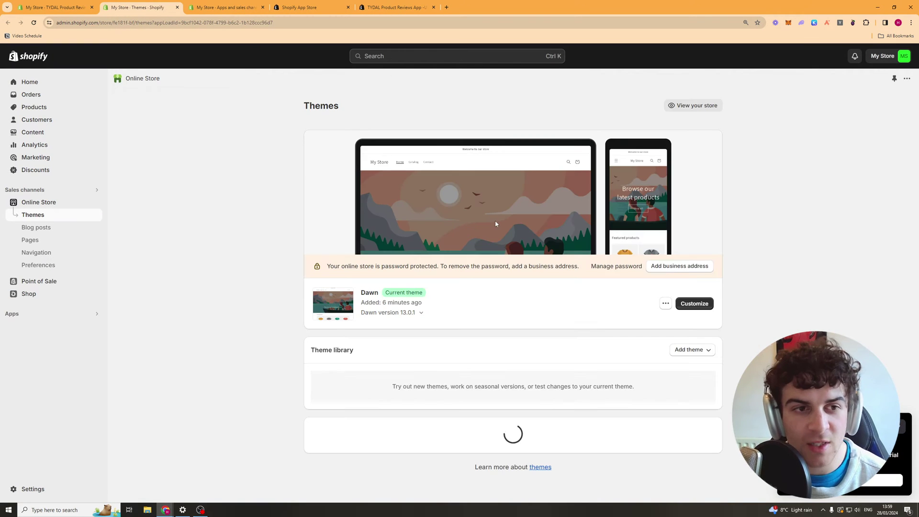
Enable the TYDAL Reviews app embed in the Dawn theme editor and save it
left_click(692, 304)
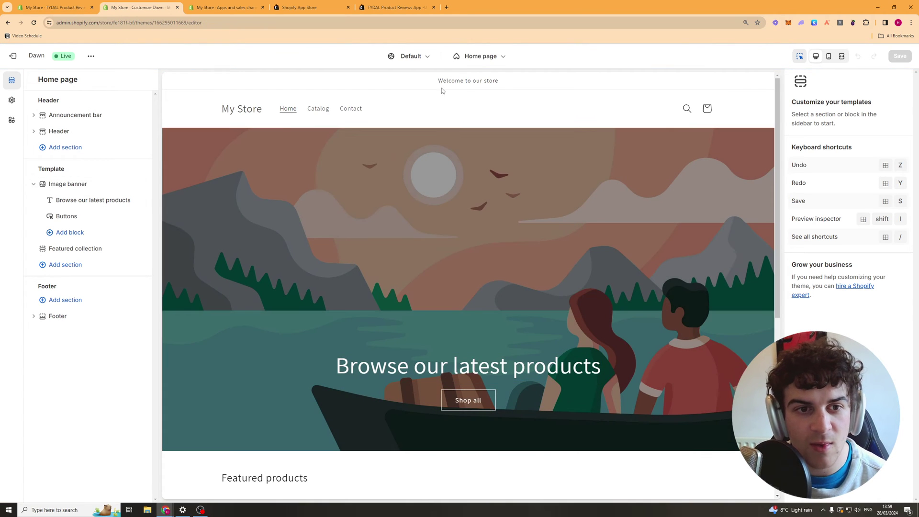
left_click(13, 119)
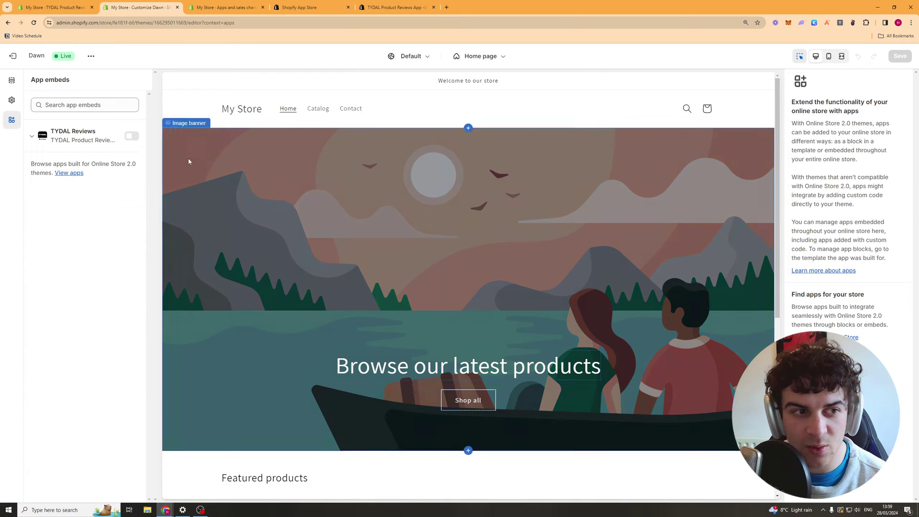
left_click(131, 137)
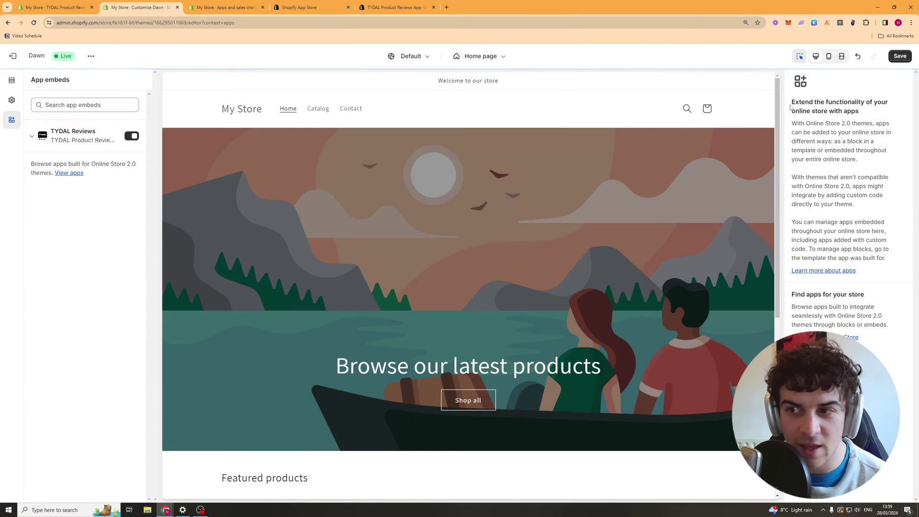
left_click(899, 56)
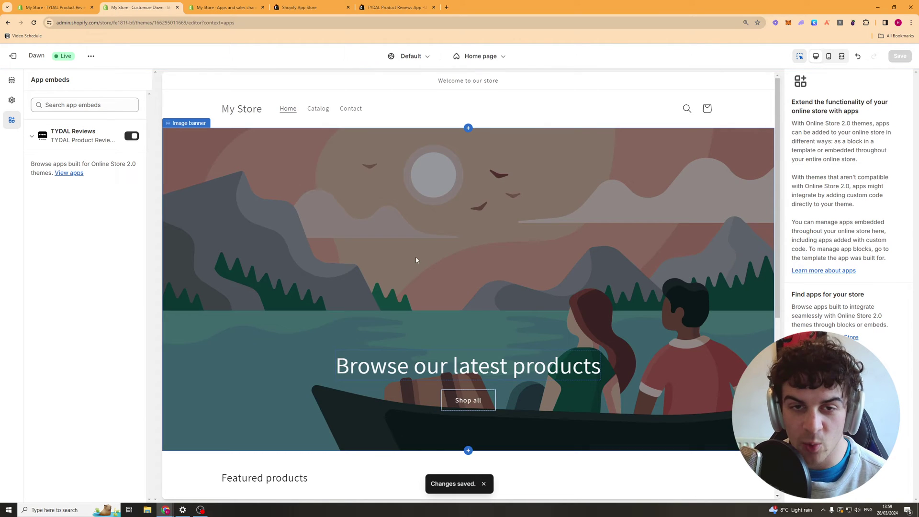
scroll(357, 287, "down", 6)
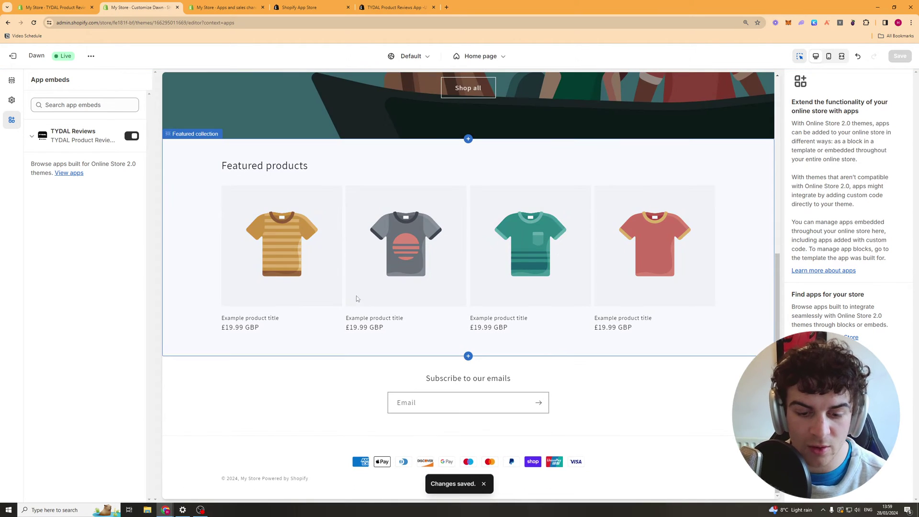
key("ctrl+shift+Tab")
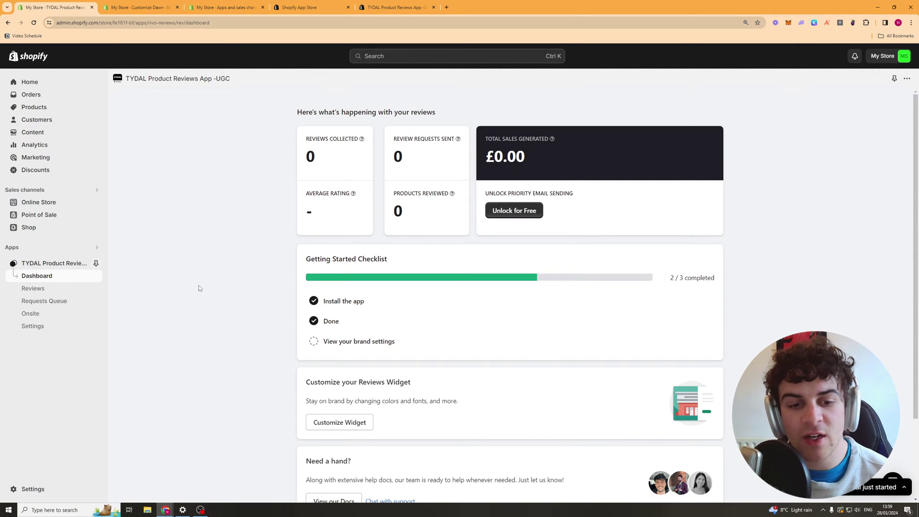
Go from the checklist's brand settings into the Product Page Widget's Reviews List settings
left_click(387, 347)
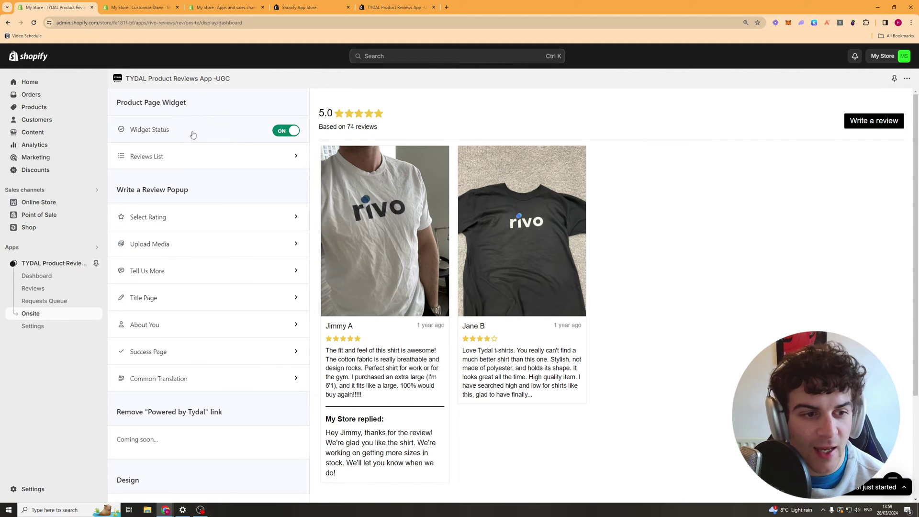
left_click(172, 166)
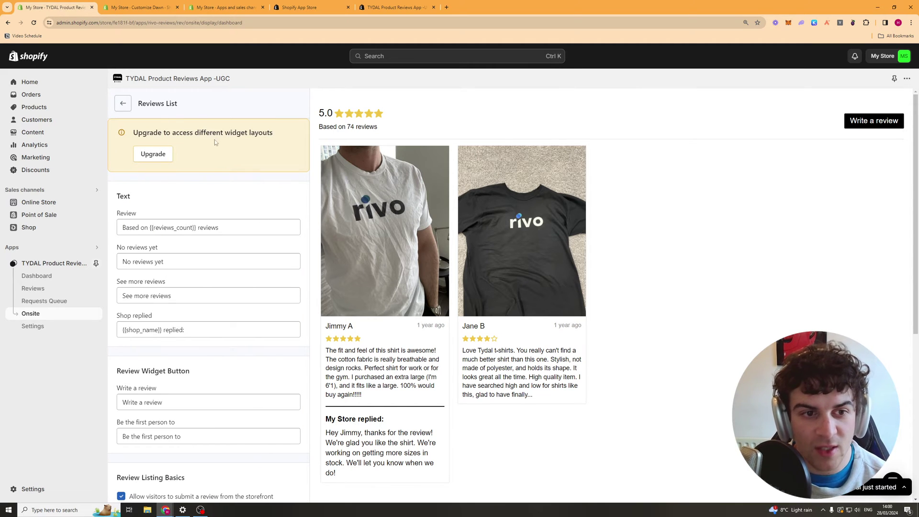
scroll(214, 143, "down", 1)
scroll(148, 170, "up", 1)
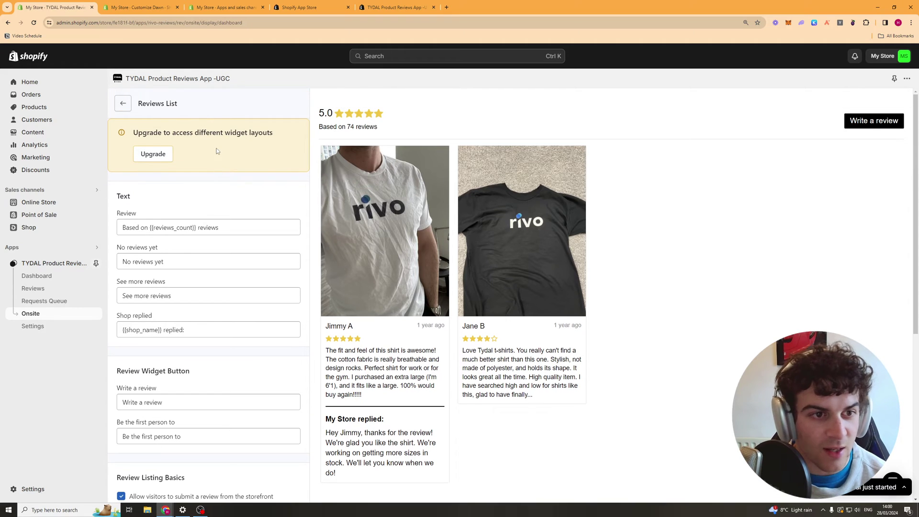
scroll(152, 177, "down", 2)
scroll(157, 184, "up", 2)
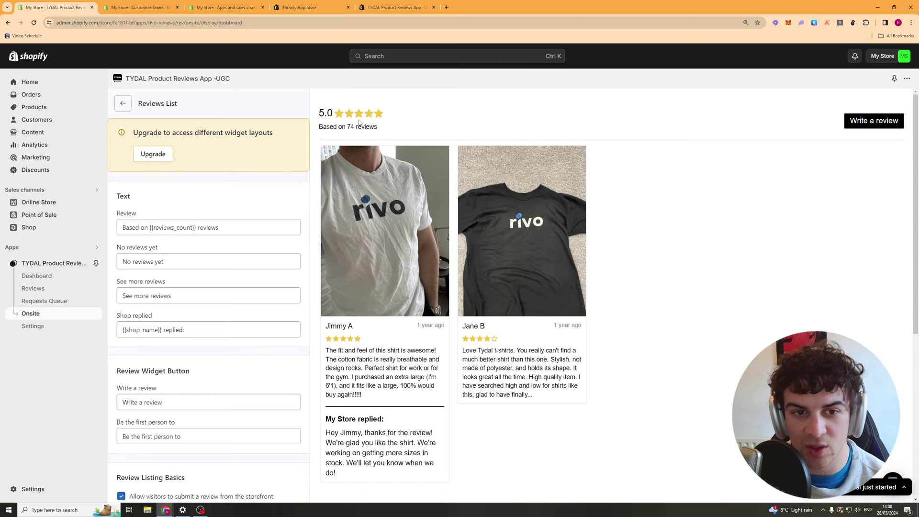
Look over the review summary and 'No reviews yet' texts, leaving them unchanged
triple_click(223, 224)
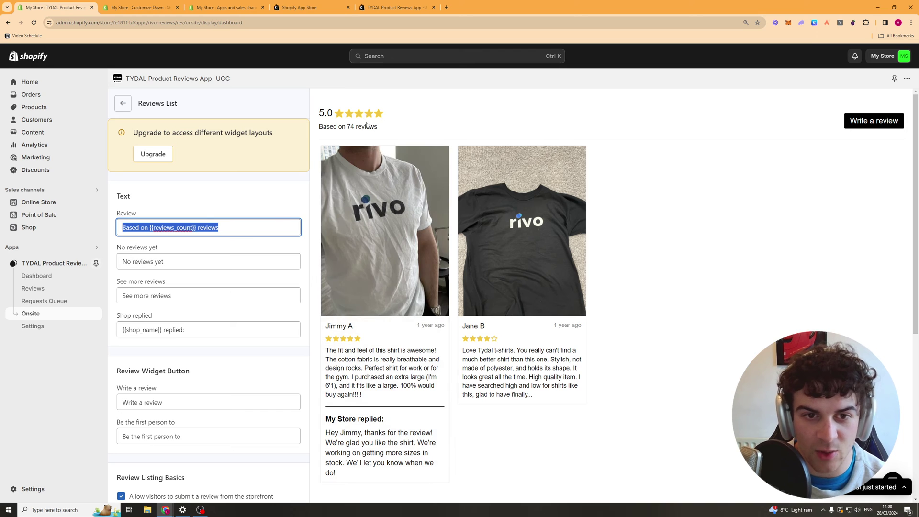
left_click(274, 214)
left_click(261, 227)
type("g")
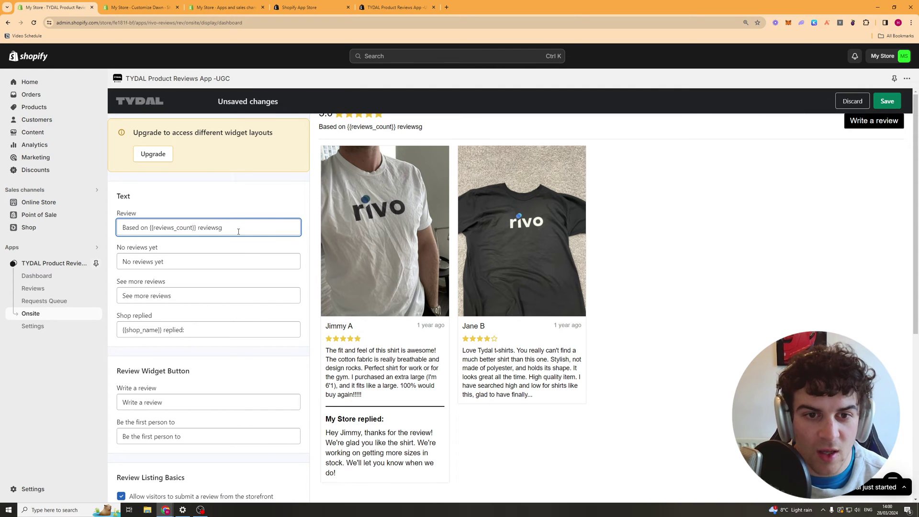
key("BackSpace")
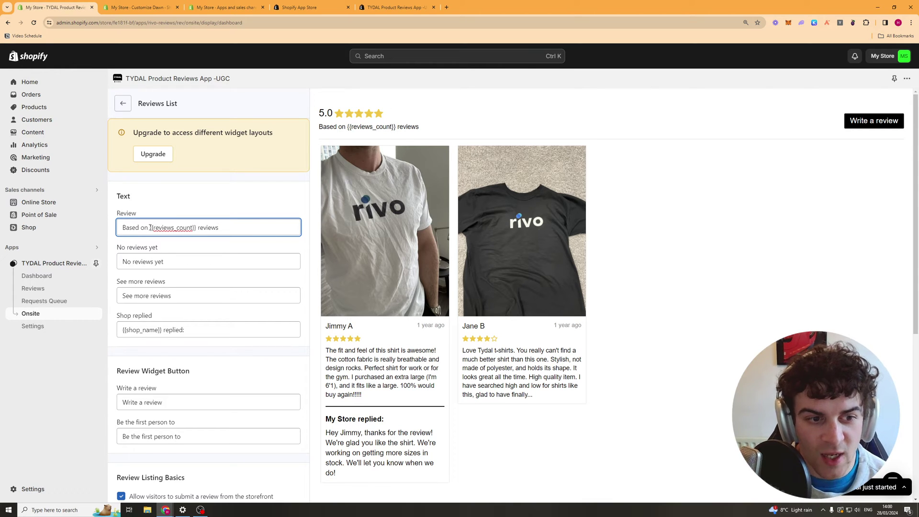
left_click_drag(150, 228, 202, 230)
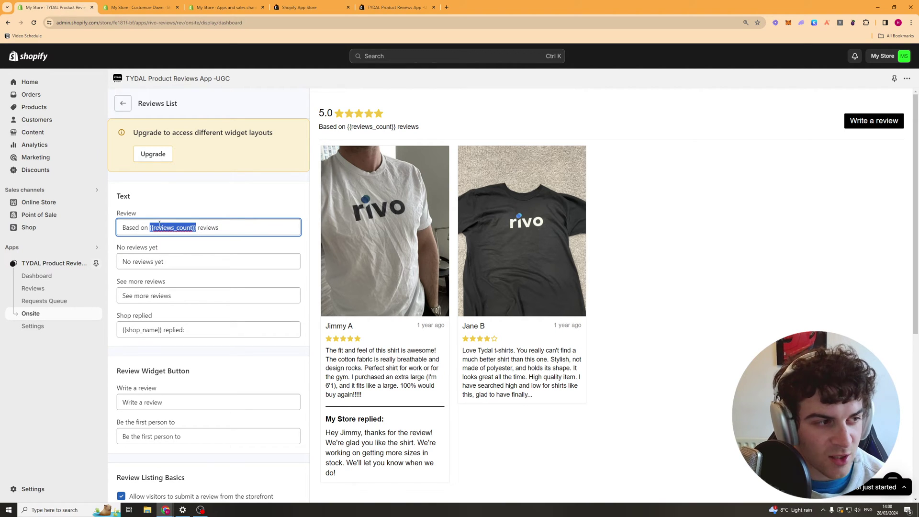
left_click(132, 229)
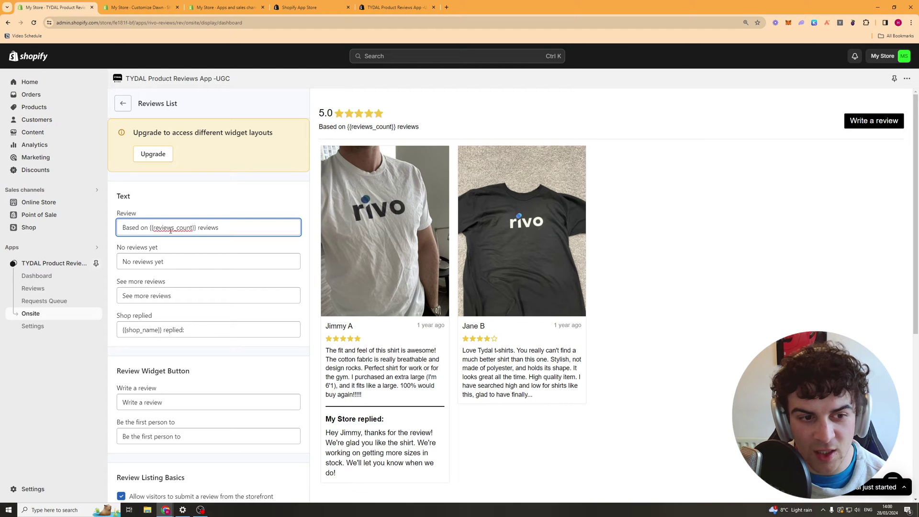
triple_click(168, 261)
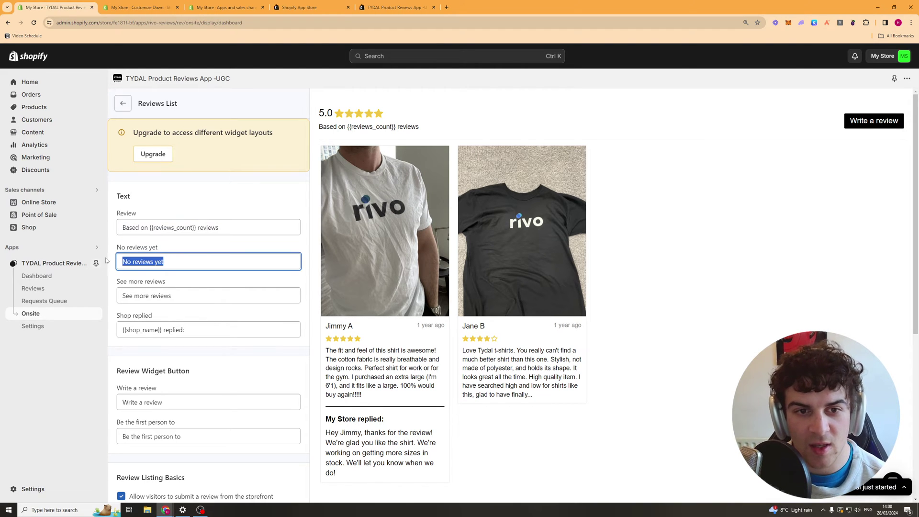
Replace the Write a review button label with 'Add your opinion'
scroll(164, 185, "down", 2)
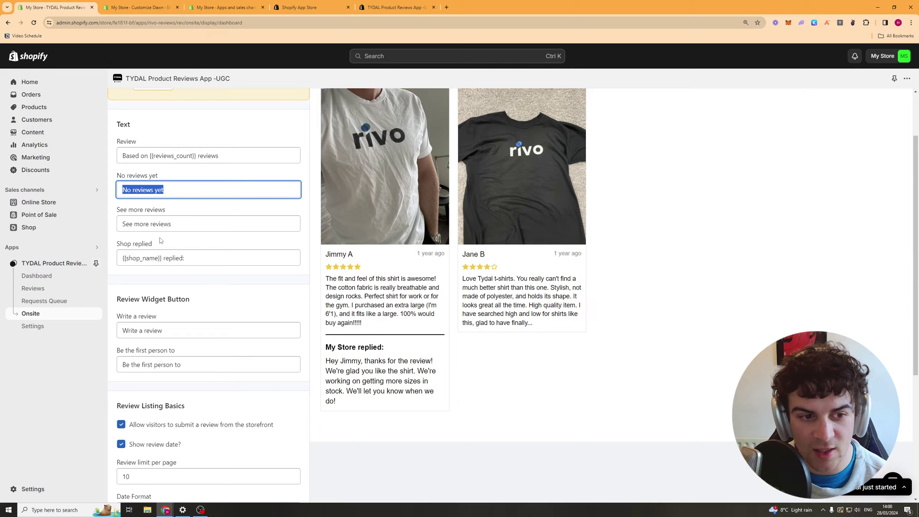
scroll(141, 260, "down", 2)
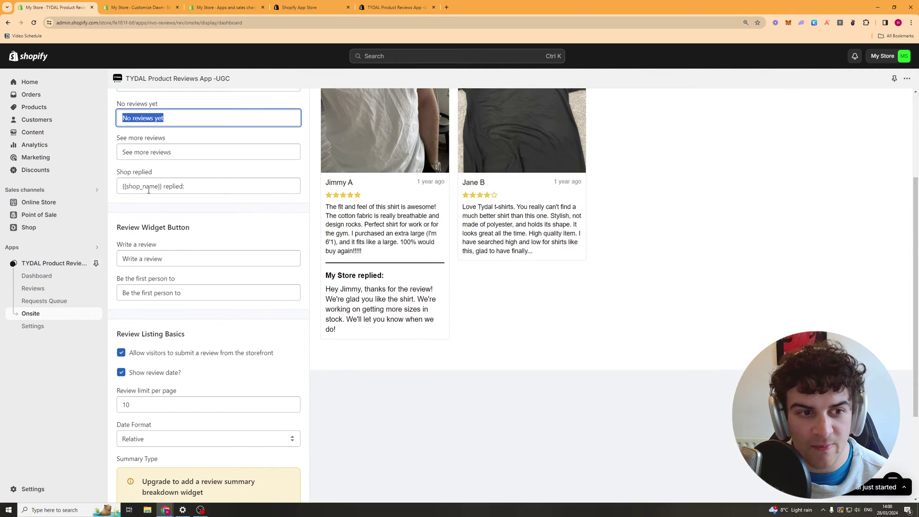
scroll(169, 191, "down", 1)
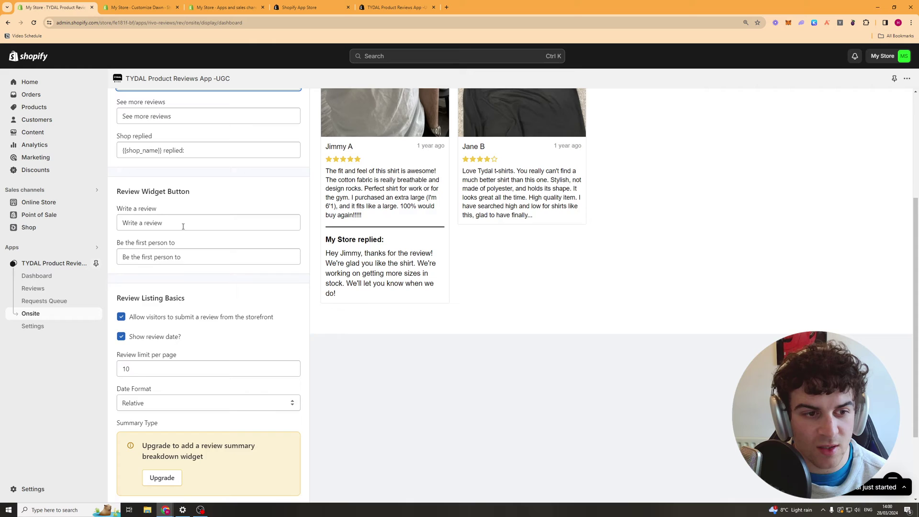
scroll(183, 226, "up", 3)
left_click(180, 328)
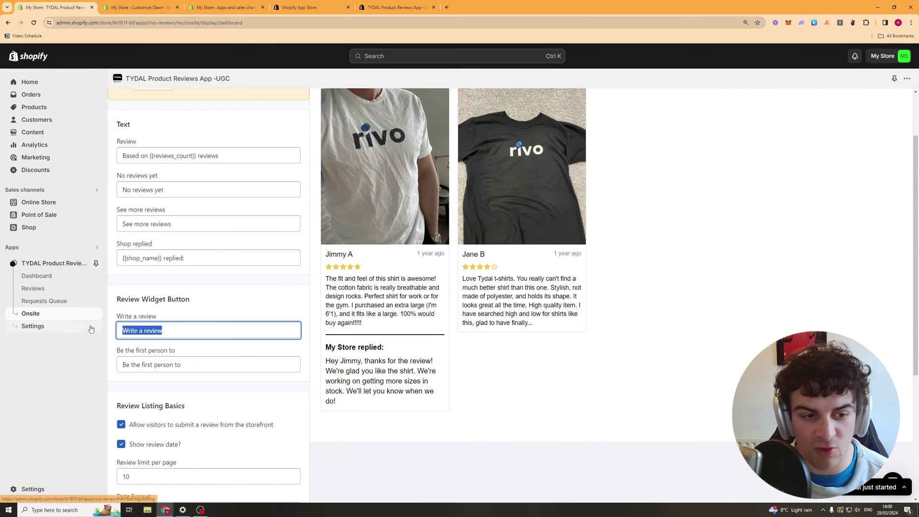
type("Add your opinion")
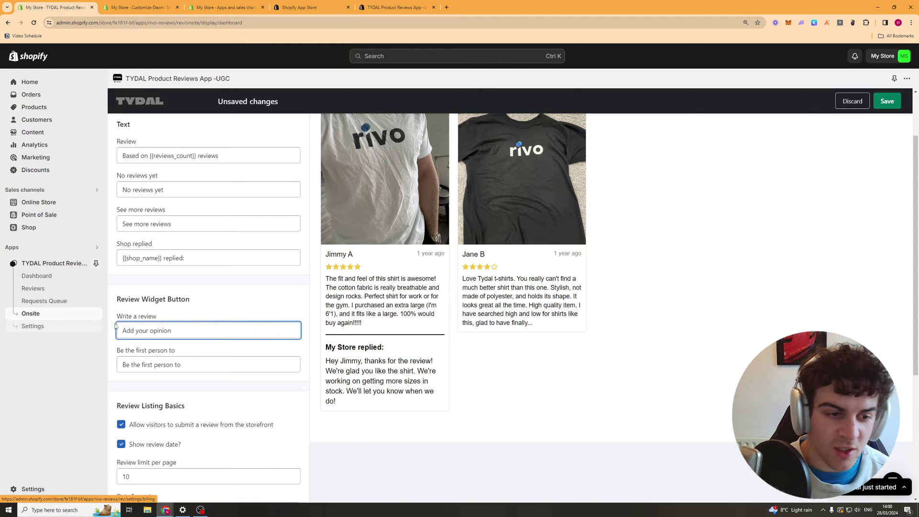
Finish the button label and check the Review limit per page value
left_click(189, 312)
scroll(229, 406, "down", 2)
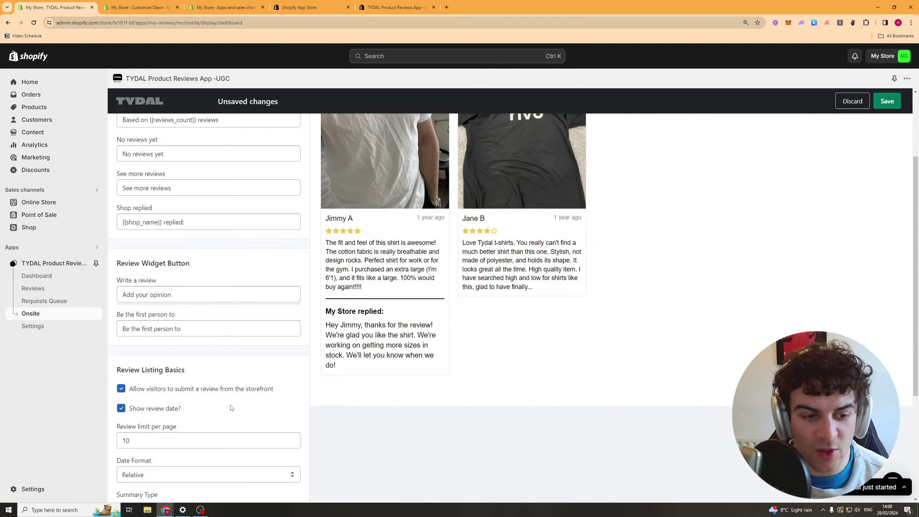
scroll(455, 358, "down", 3)
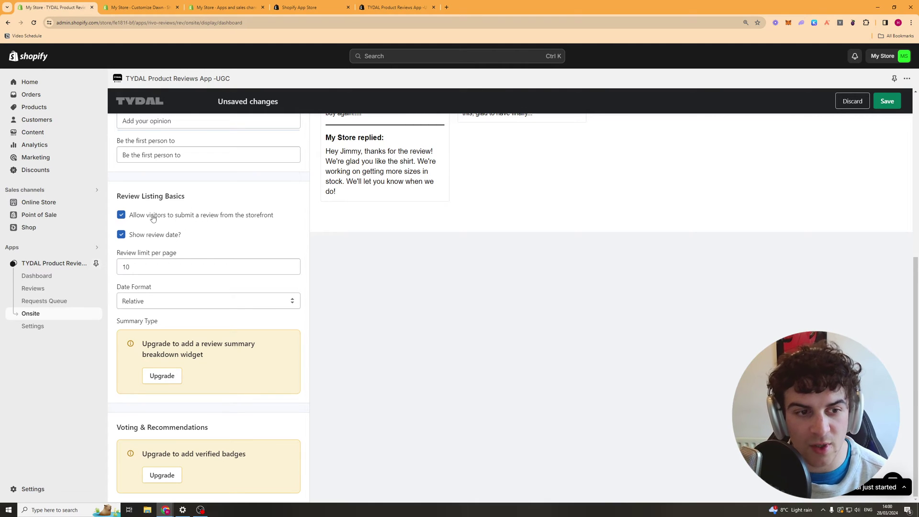
scroll(263, 249, "up", 2)
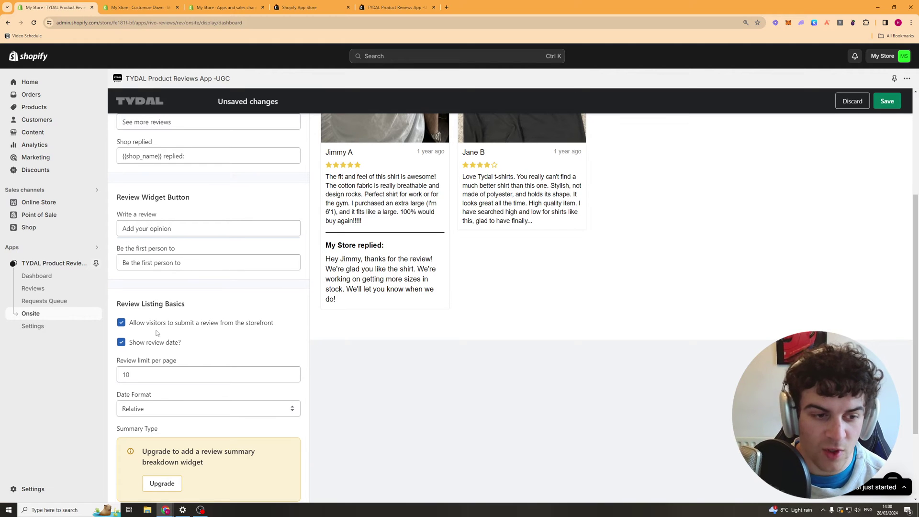
scroll(117, 342, "down", 2)
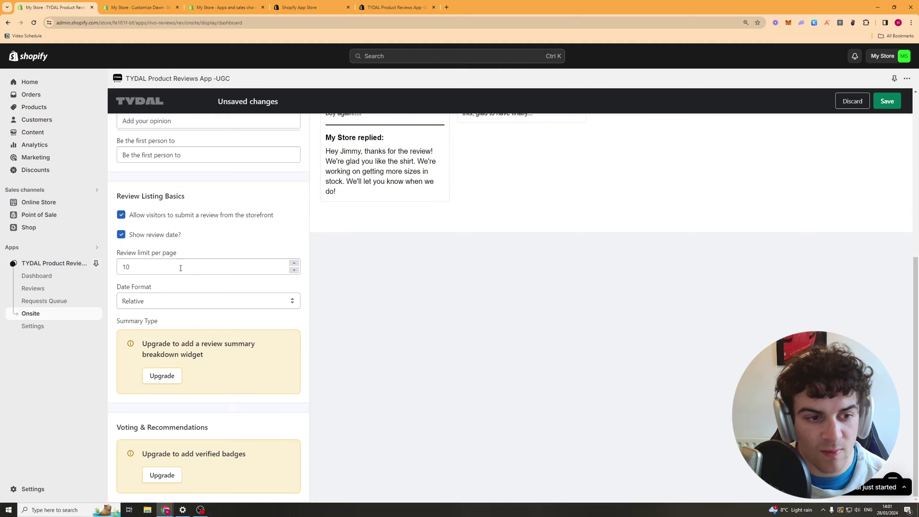
scroll(135, 262, "up", 3)
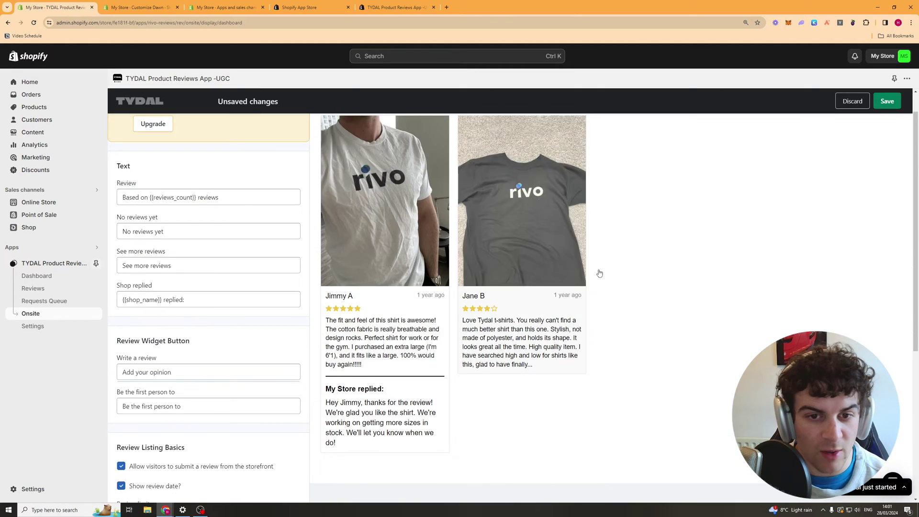
scroll(577, 387, "down", 1)
left_click(143, 346)
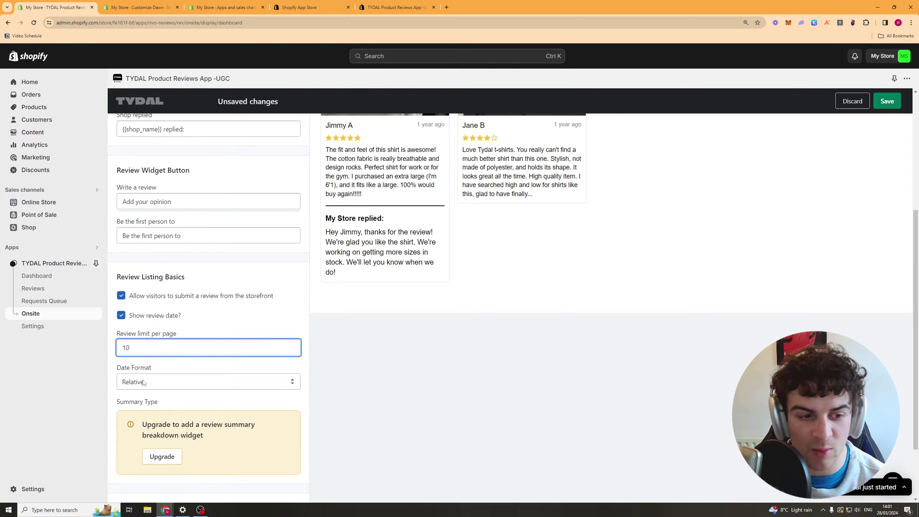
Keep the Date Format set to Relative in Review Listing Basics
scroll(163, 390, "down", 2)
left_click(163, 300)
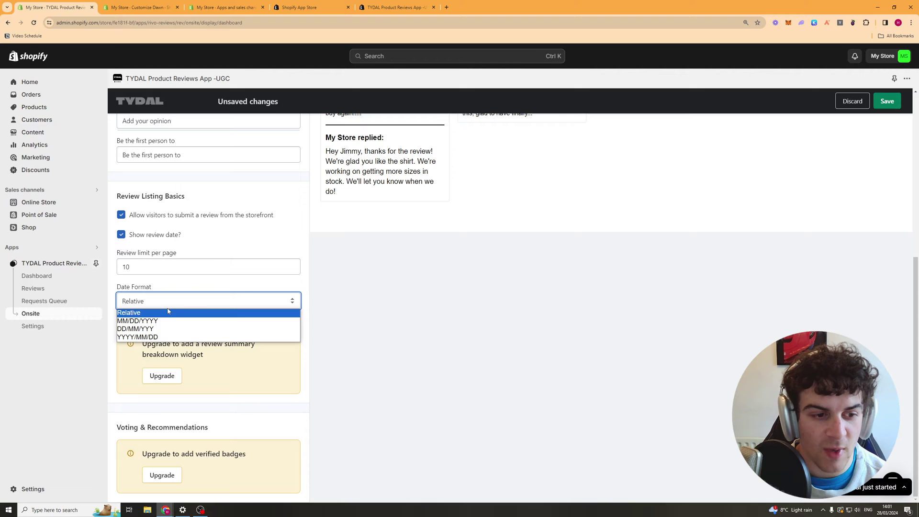
left_click(369, 303)
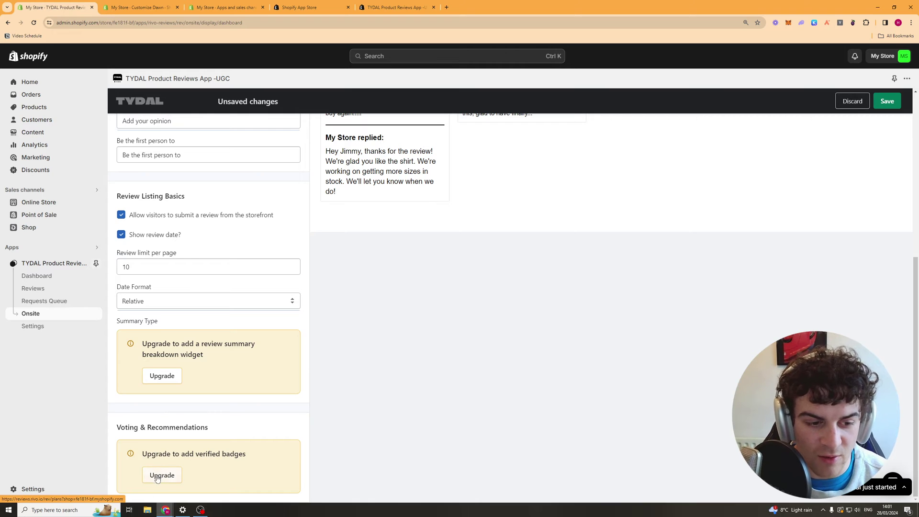
scroll(404, 416, "up", 5)
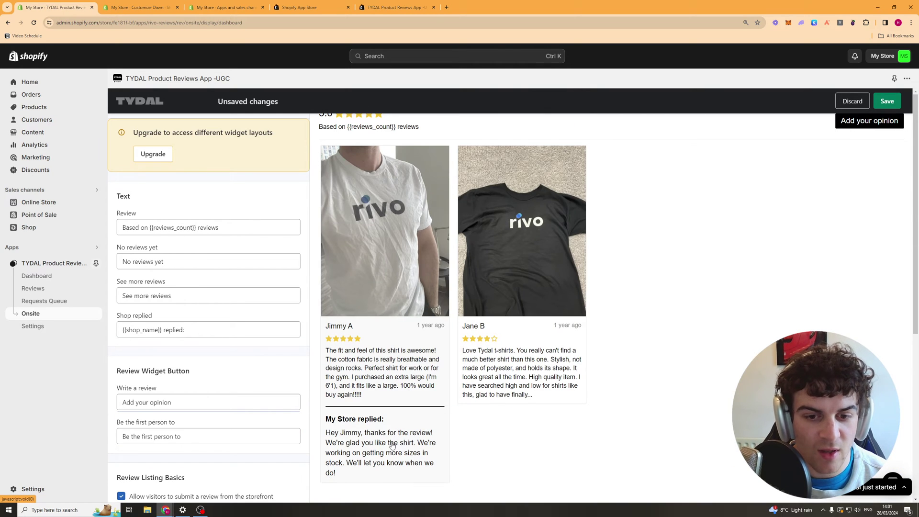
scroll(246, 455, "down", 5)
scroll(310, 492, "up", 5)
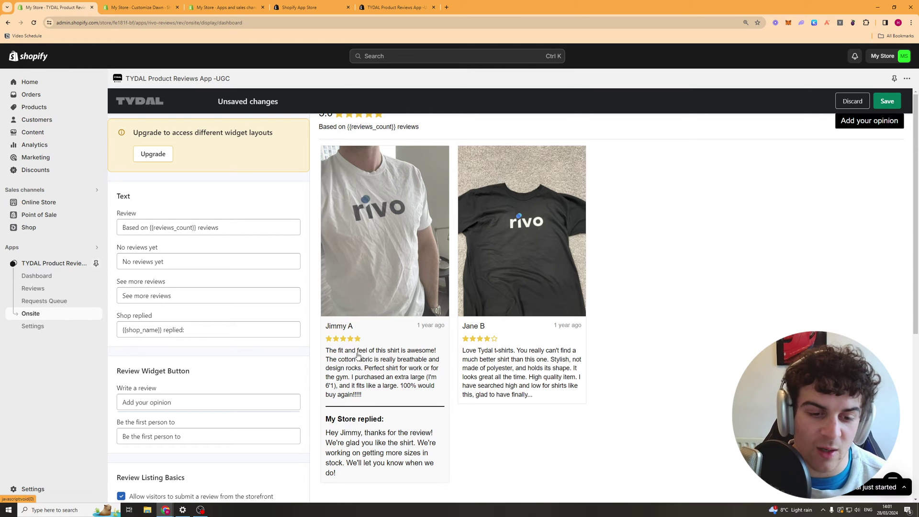
scroll(405, 334, "down", 1)
scroll(615, 351, "down", 5)
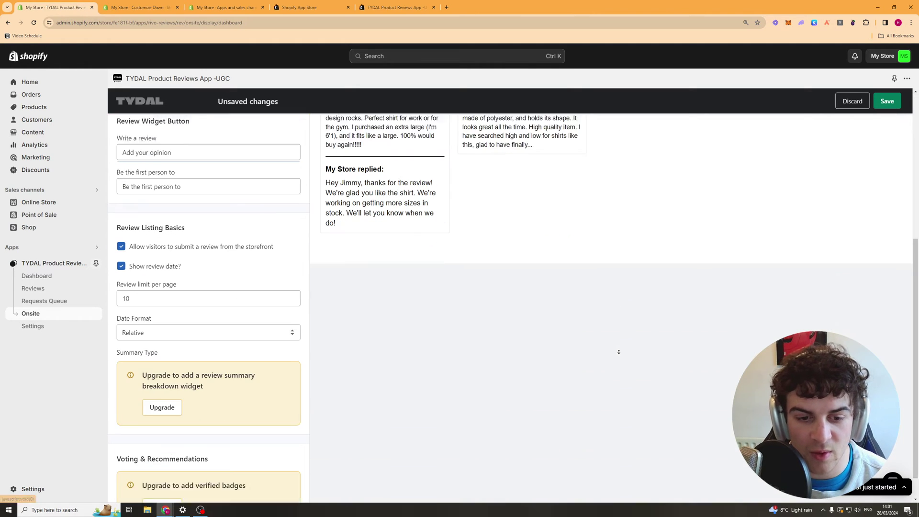
scroll(232, 388, "up", 5)
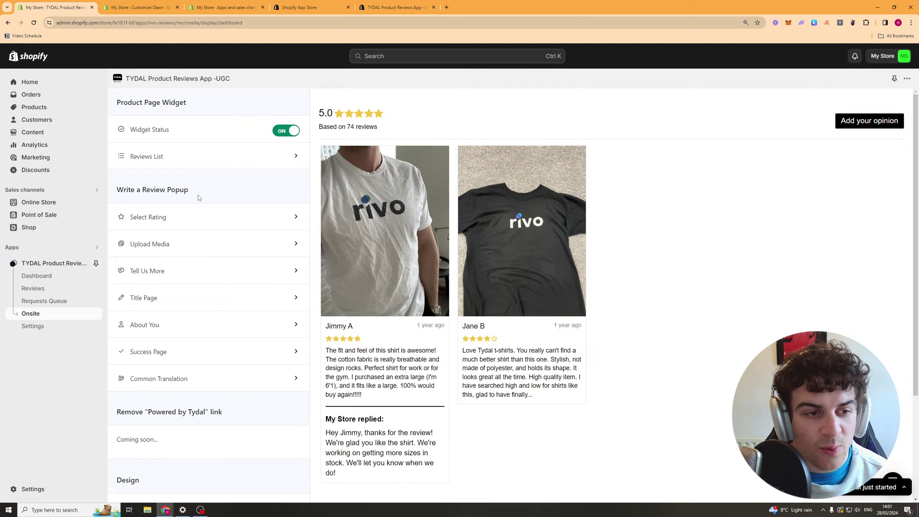
In the popup's Select Rating settings, try other star fill and caption types, then revert them
scroll(199, 197, "down", 1)
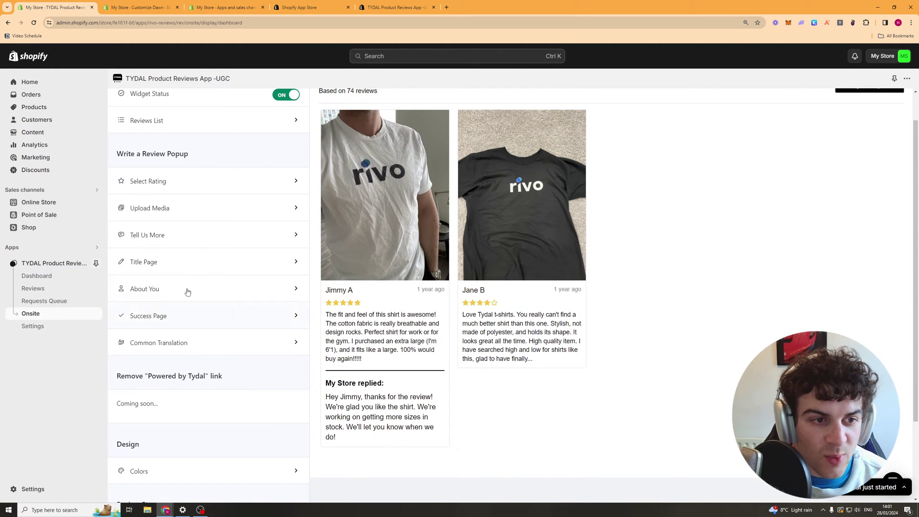
left_click(162, 177)
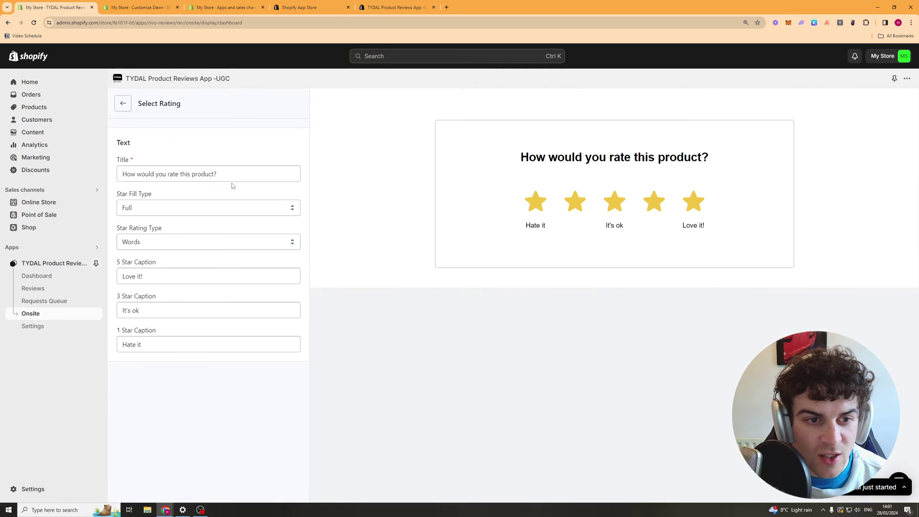
triple_click(258, 169)
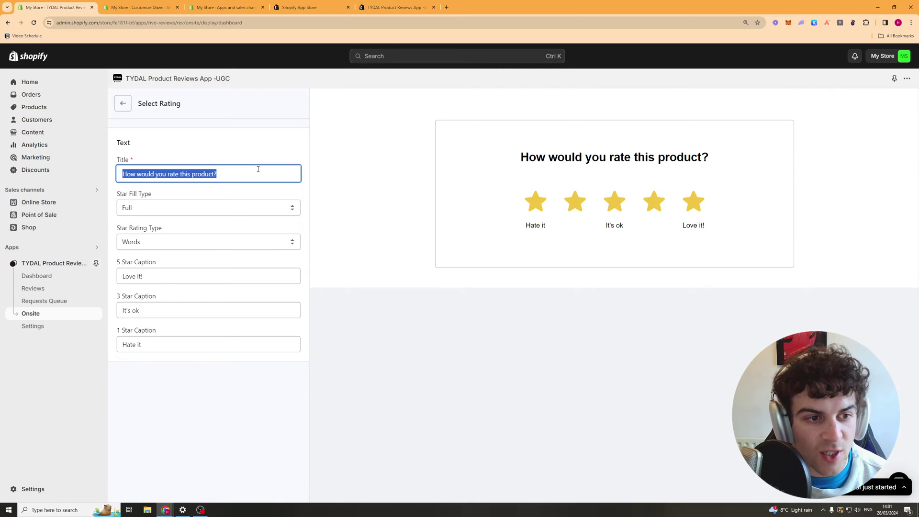
left_click(194, 205)
left_click(167, 224)
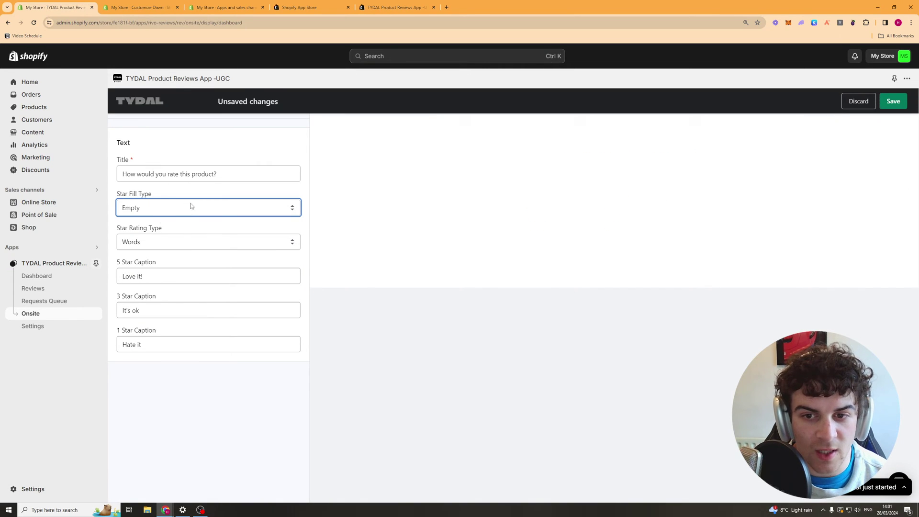
left_click(165, 211)
left_click(159, 218)
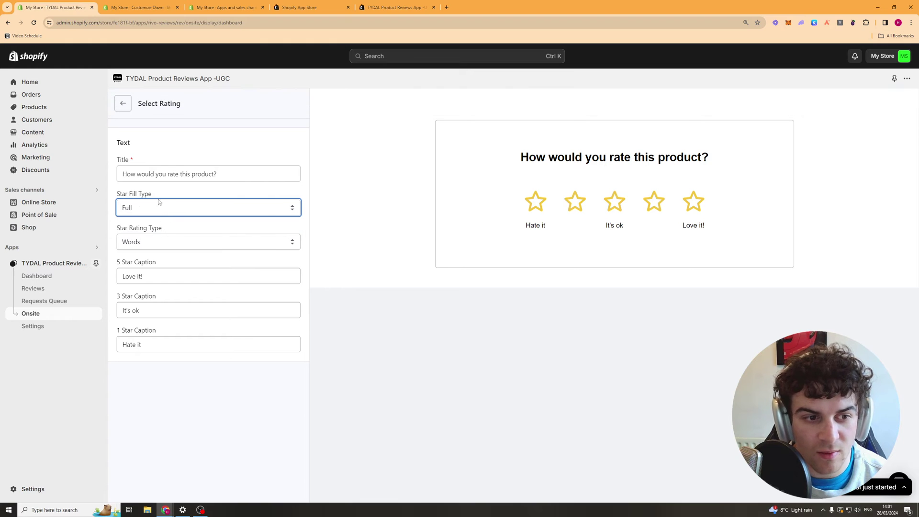
left_click(148, 243)
left_click(149, 263)
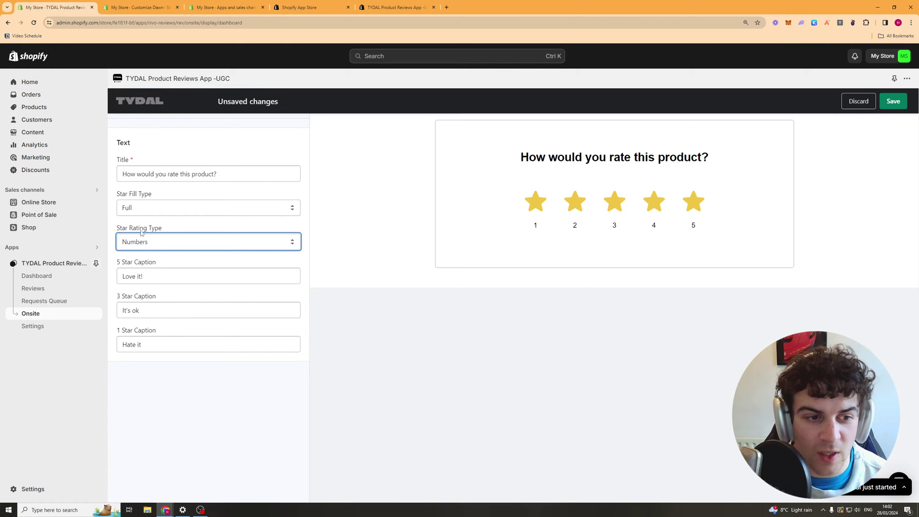
left_click(158, 244)
left_click(144, 252)
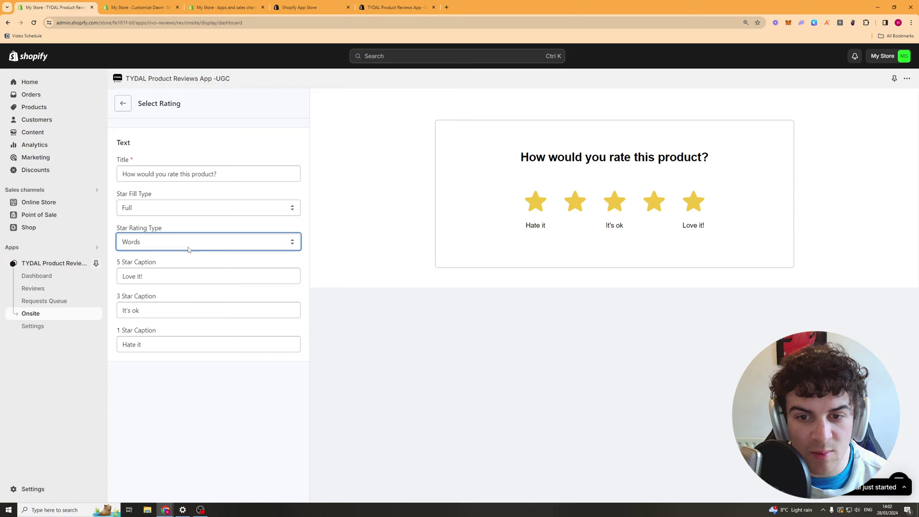
Review the 5, 3 and 1 star caption texts, leaving them unchanged
triple_click(162, 271)
triple_click(160, 306)
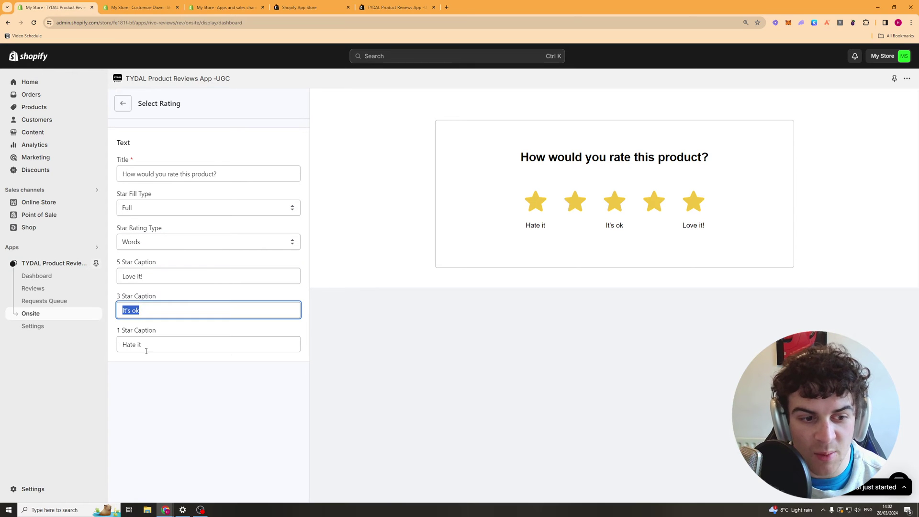
triple_click(144, 345)
left_click_drag(631, 233, 758, 227)
left_click(679, 250)
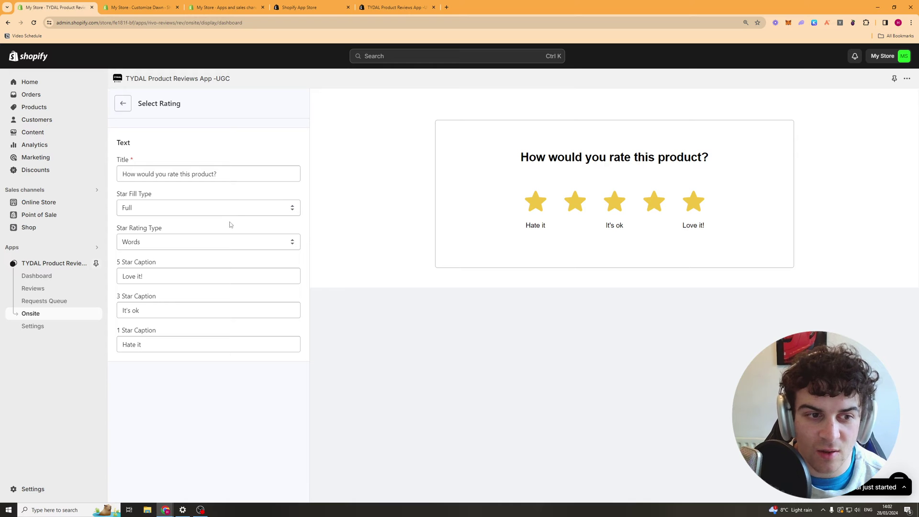
Set Star Fill Type to Empty and save the rating popup settings
left_click(212, 243)
left_click(213, 207)
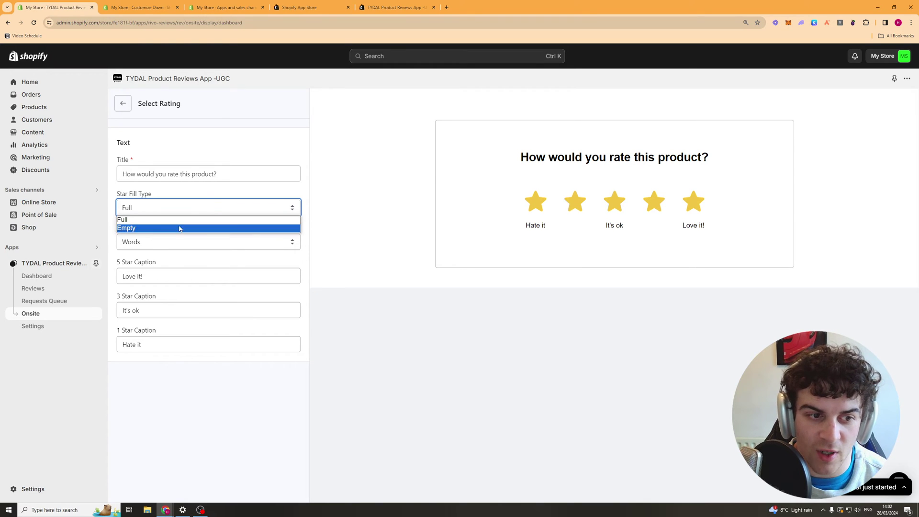
left_click(179, 228)
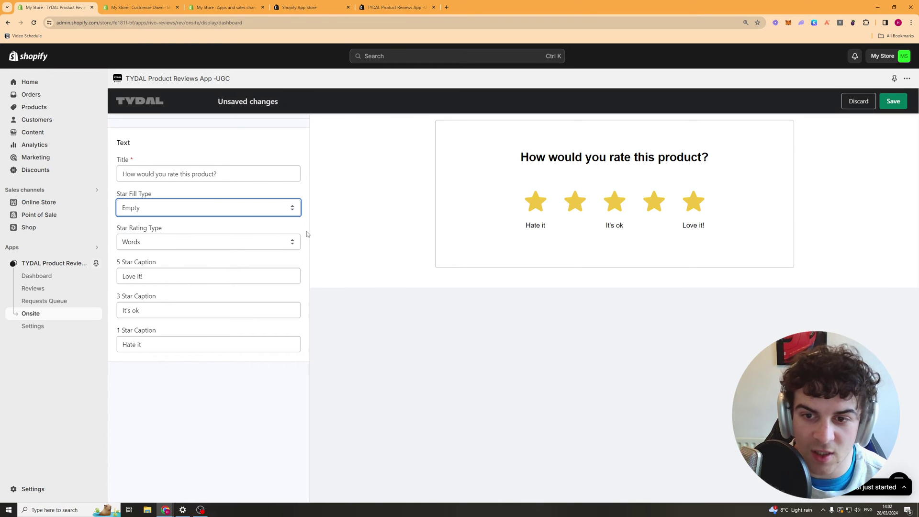
left_click(893, 101)
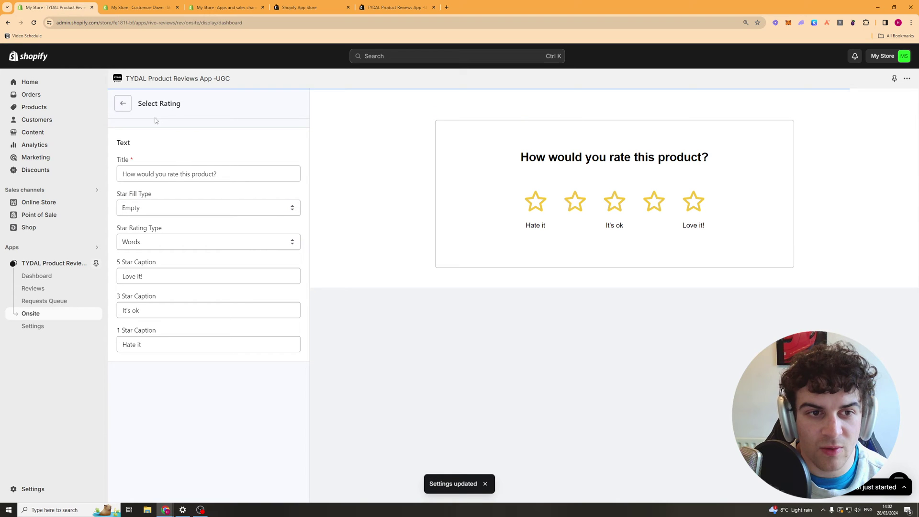
left_click(125, 105)
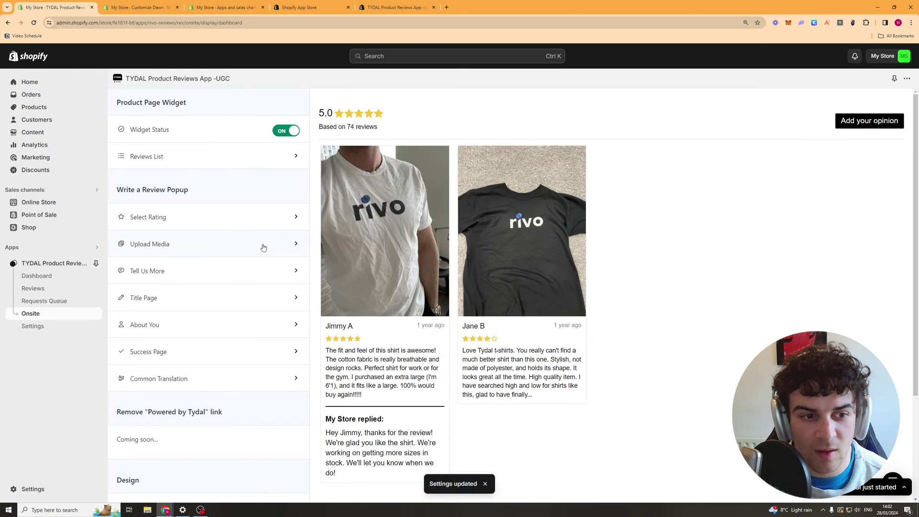
scroll(263, 247, "down", 1)
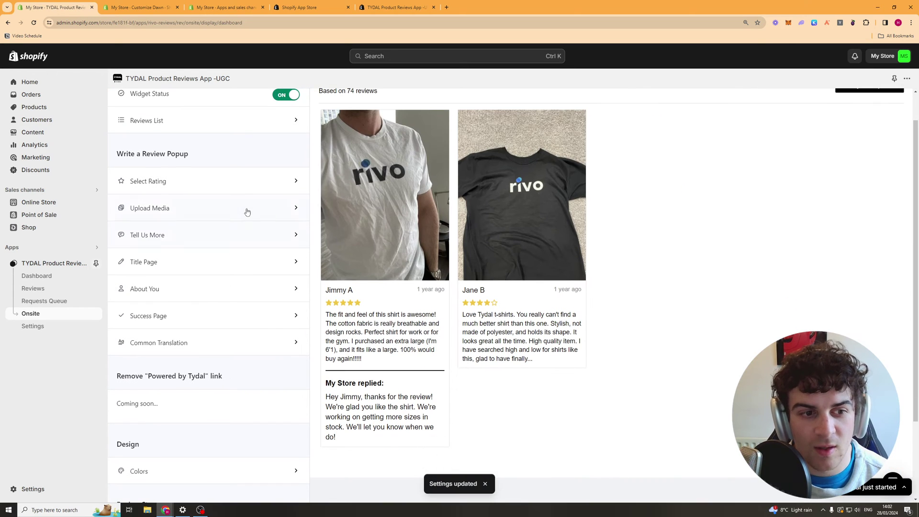
left_click(307, 208)
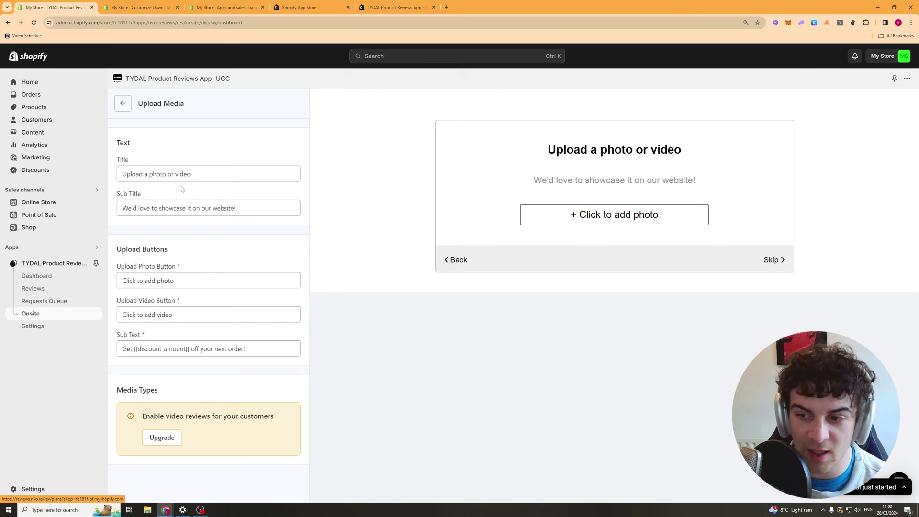
left_click(124, 105)
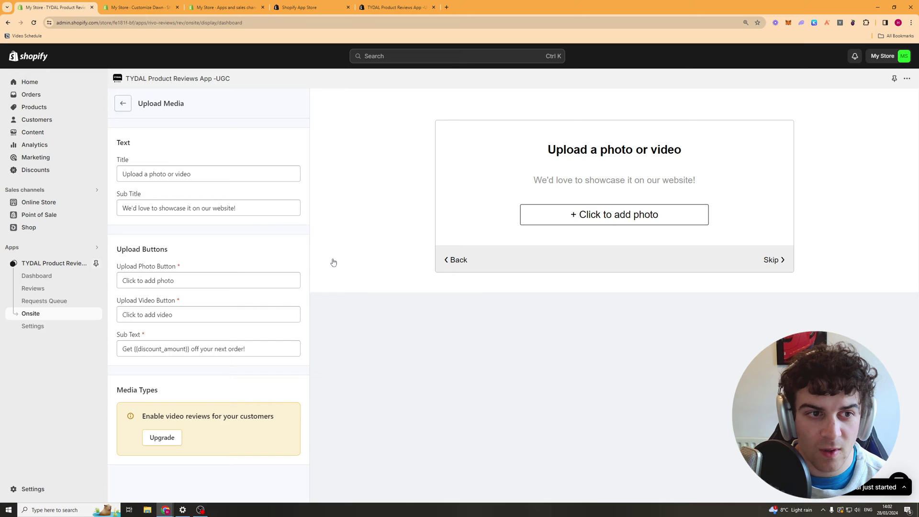
scroll(226, 204, "down", 2)
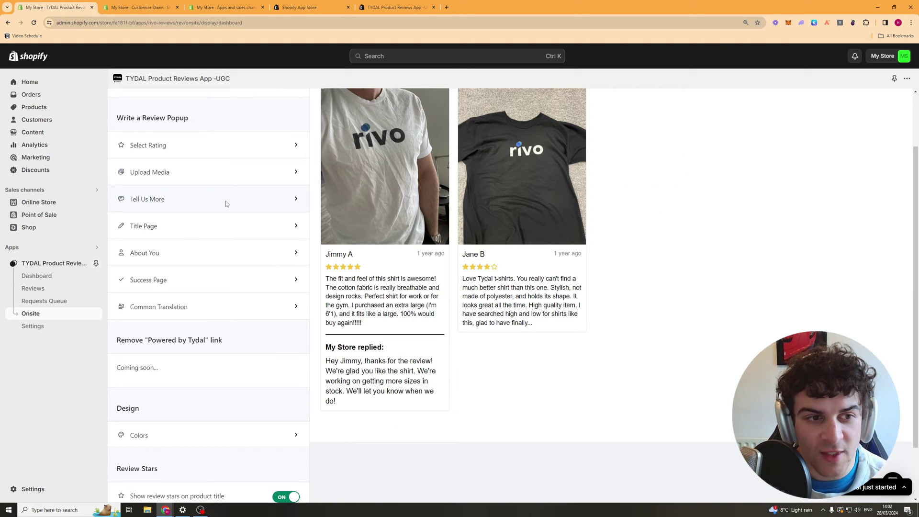
left_click(222, 199)
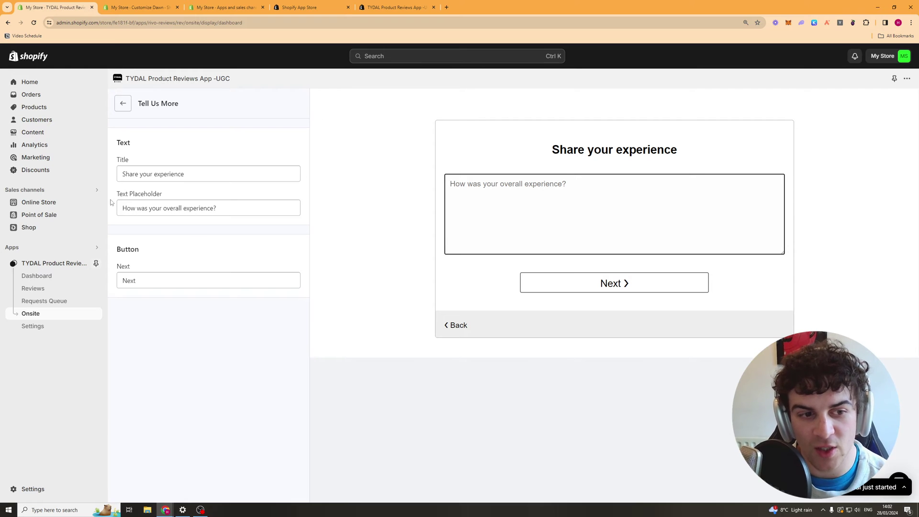
left_click(123, 104)
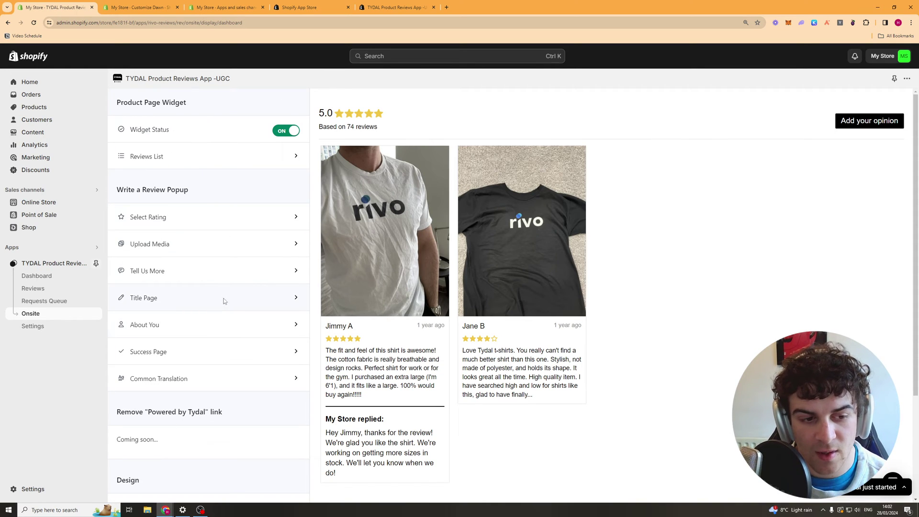
left_click(224, 301)
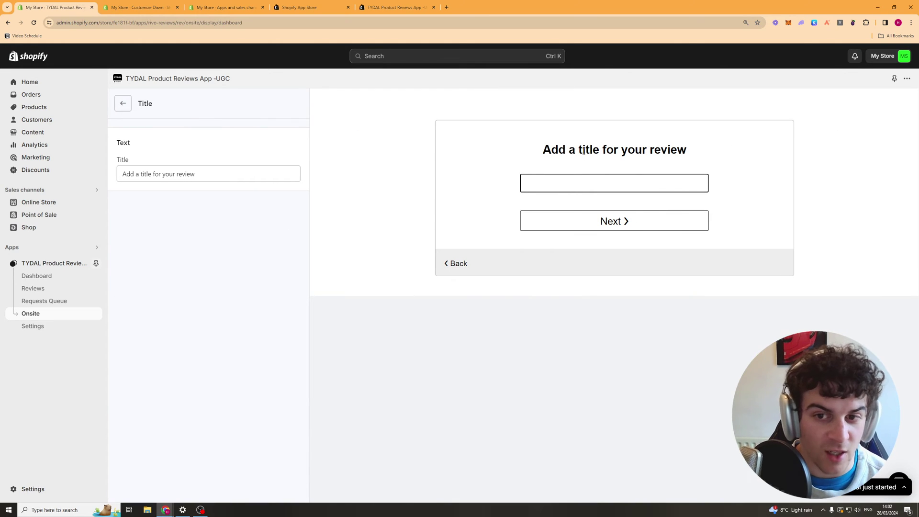
left_click(122, 105)
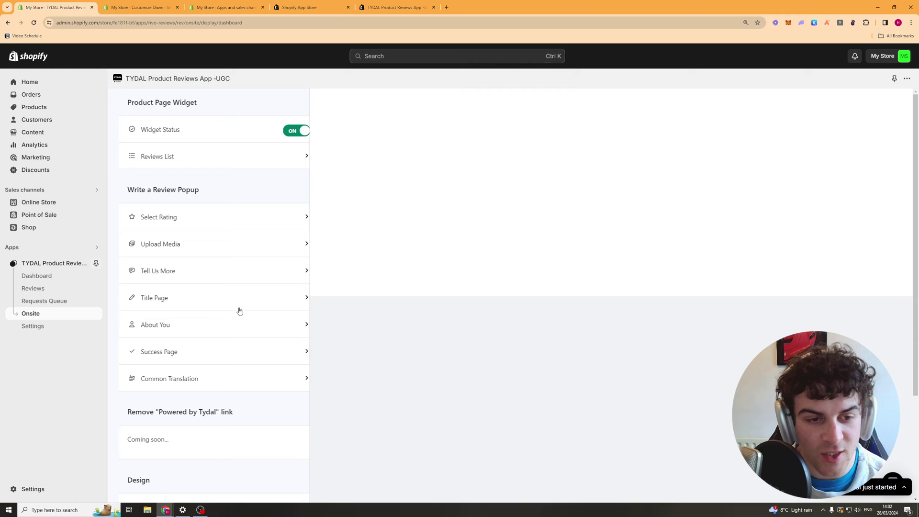
scroll(219, 334, "down", 1)
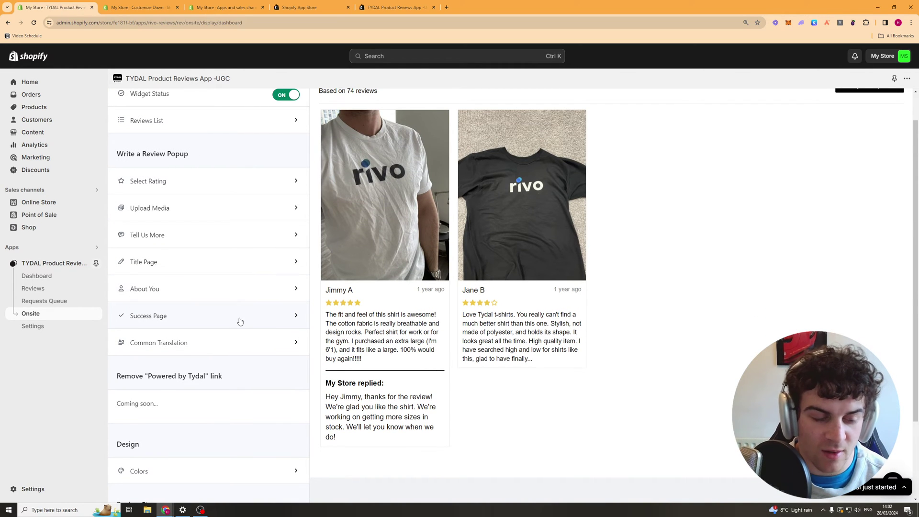
left_click(214, 301)
scroll(587, 230, "down", 1)
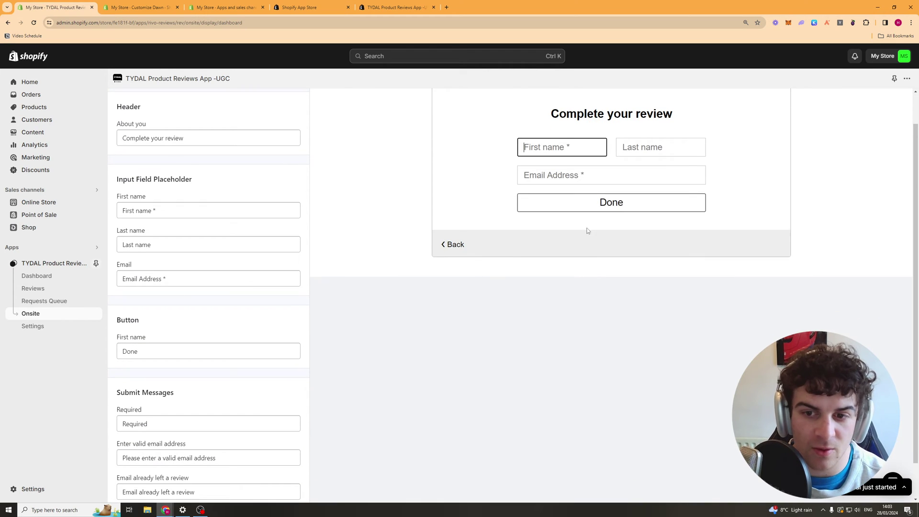
scroll(391, 367, "down", 1)
scroll(391, 367, "up", 2)
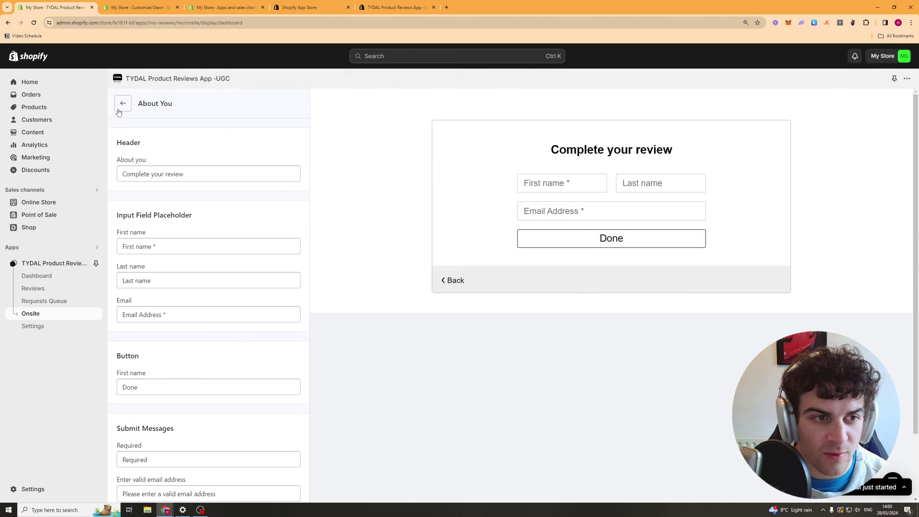
key("alt+Left")
scroll(195, 353, "down", 1)
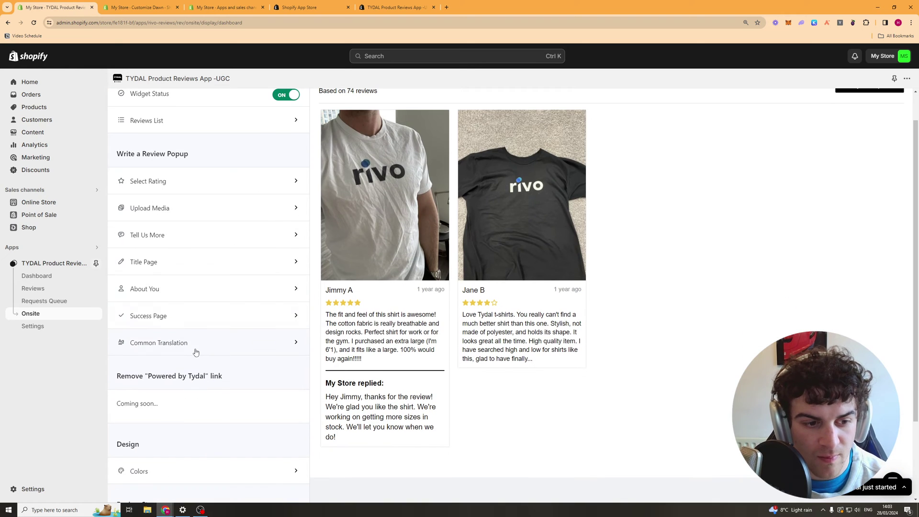
In Success Page settings, replace the discount line with 'Use code 123XYZ TO GET 10% OFF!' and save
left_click(241, 315)
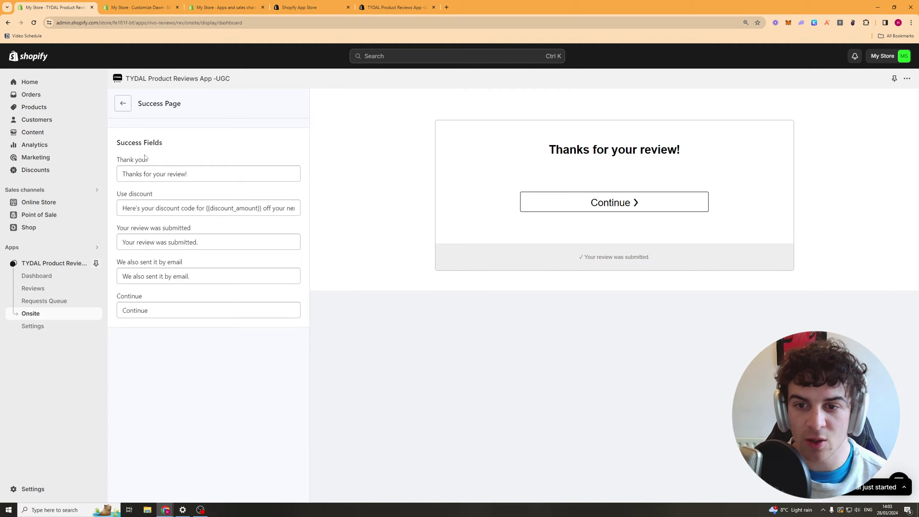
triple_click(178, 208)
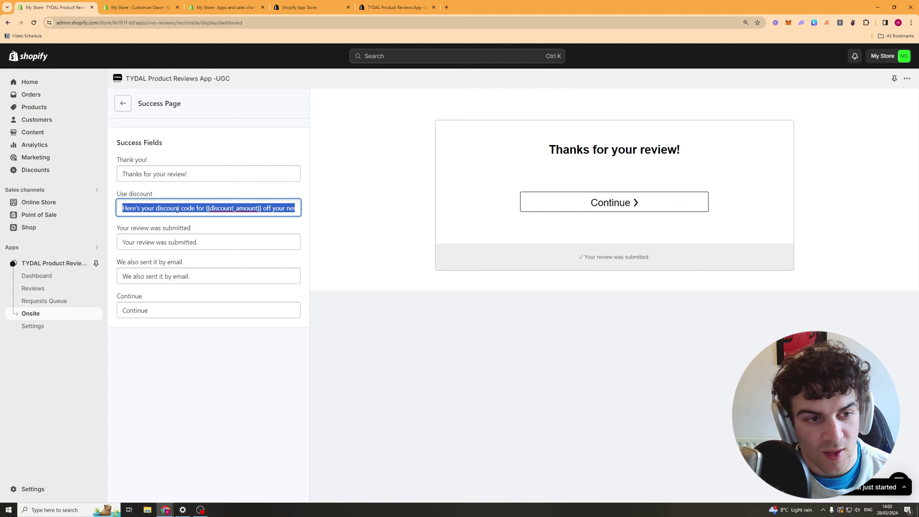
type("Use code 123XYZ TO GET 10%")
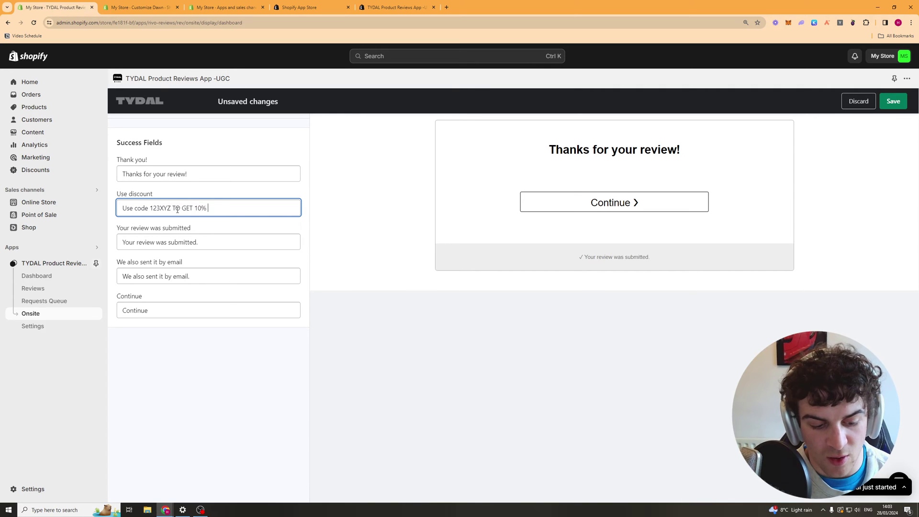
type("OFF!")
left_click(511, 270)
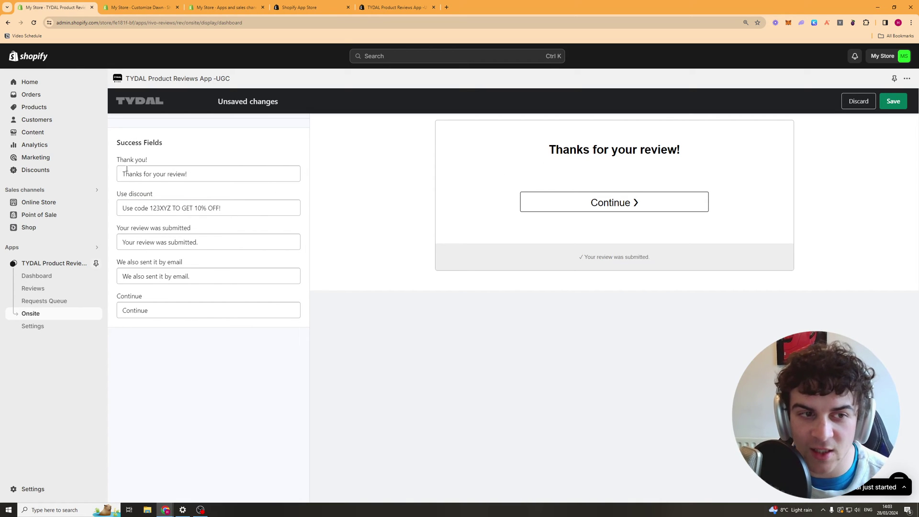
left_click(892, 101)
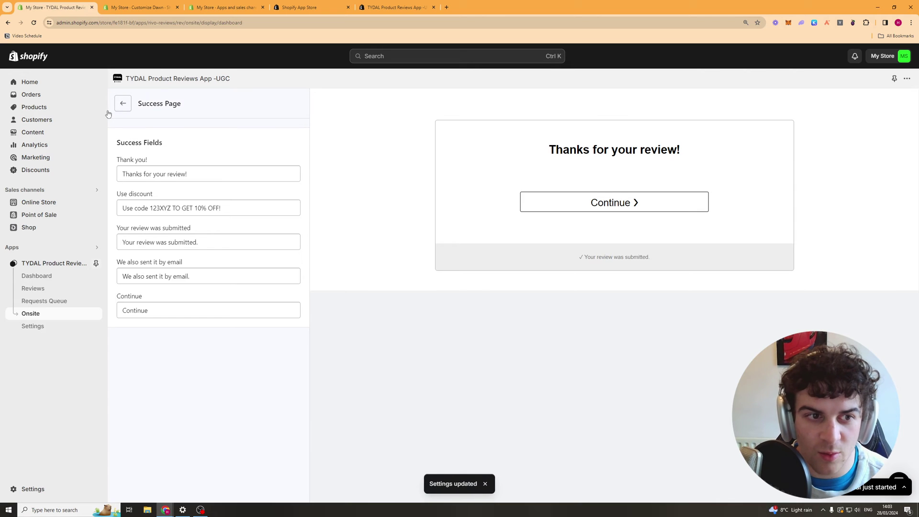
left_click(125, 109)
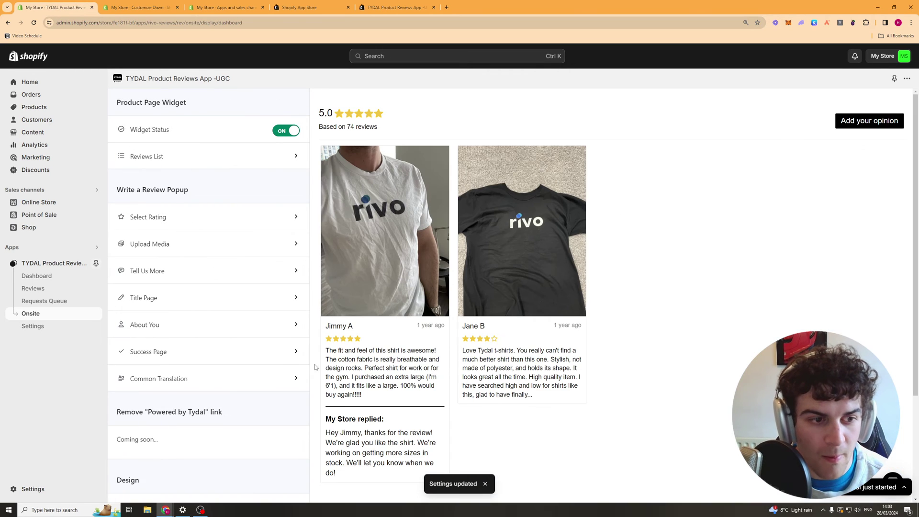
scroll(252, 325, "down", 1)
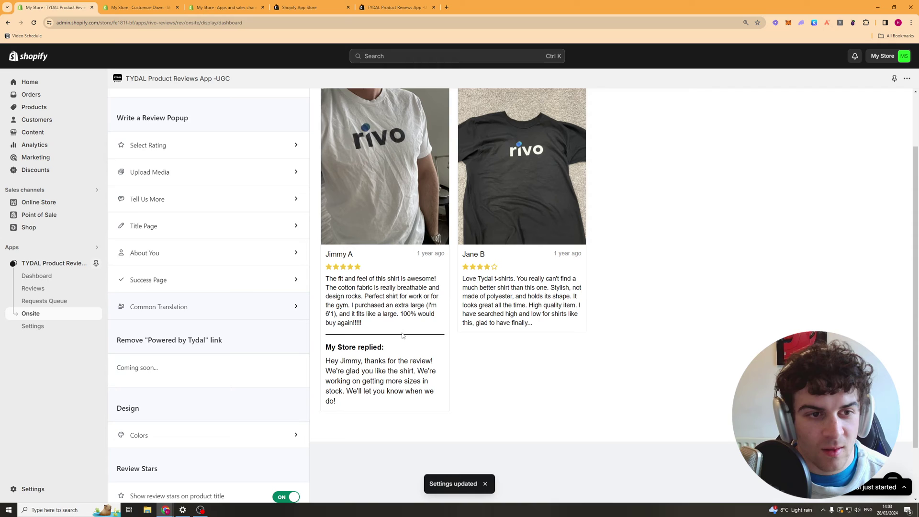
left_click(234, 307)
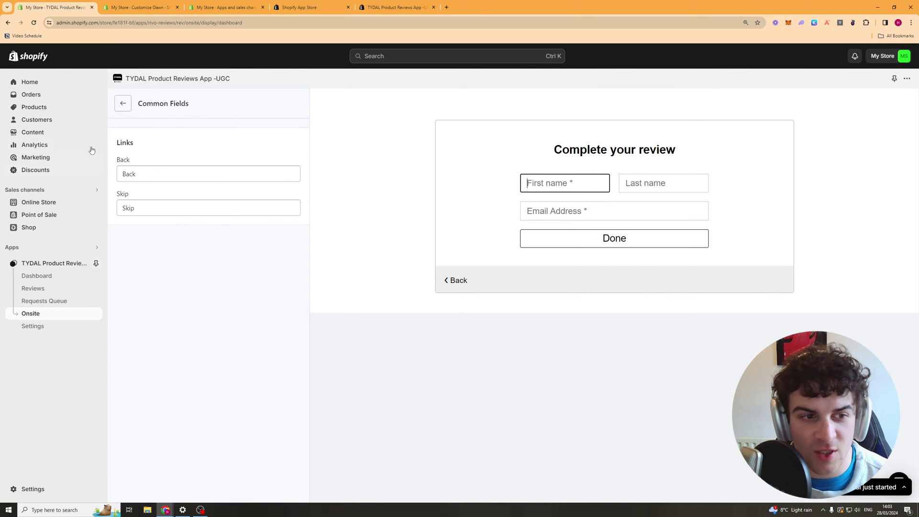
double_click(141, 174)
left_click(158, 177)
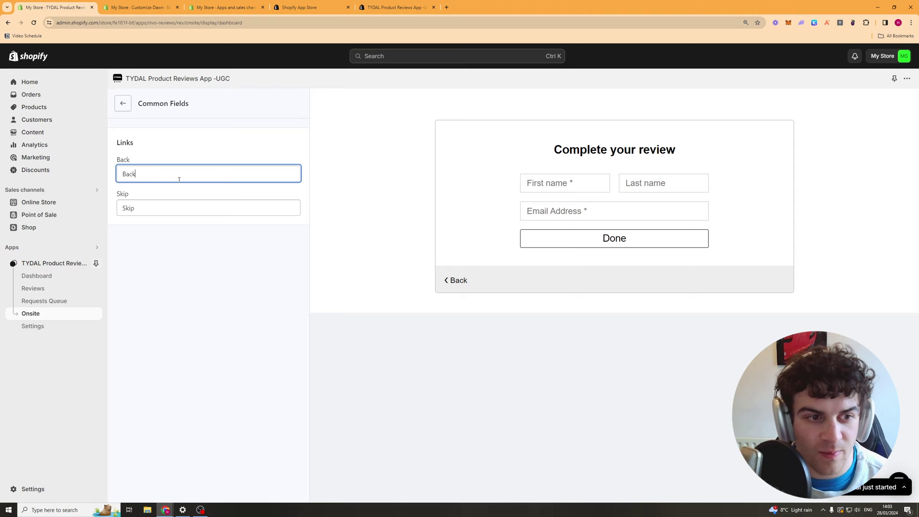
left_click_drag(139, 174, 122, 174)
left_click(143, 174)
double_click(129, 174)
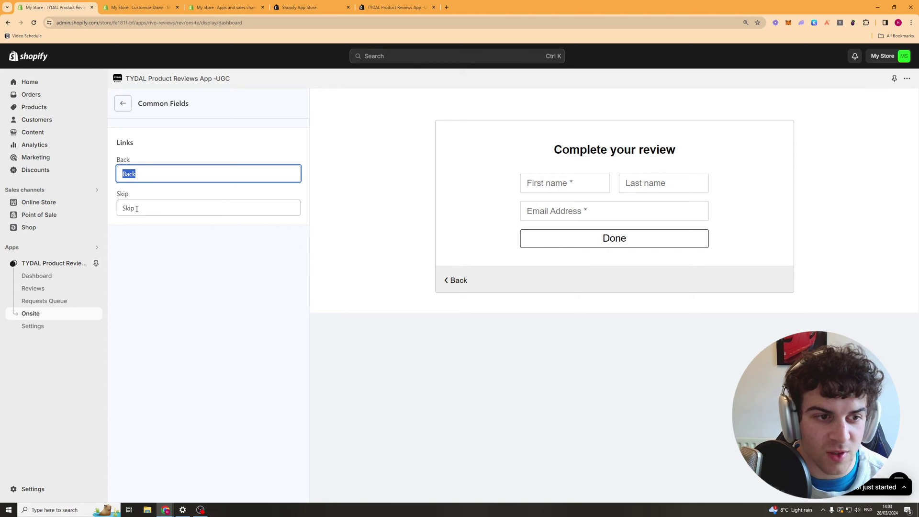
left_click(122, 108)
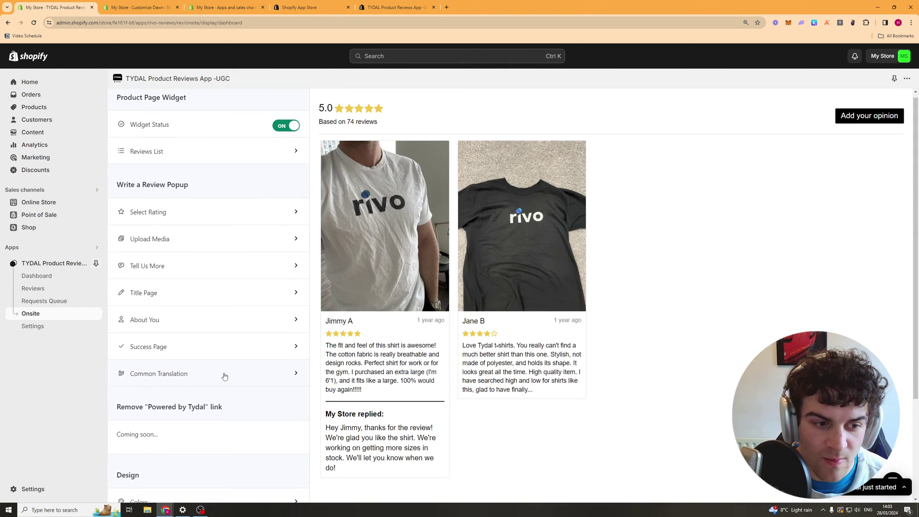
scroll(225, 376, "down", 1)
scroll(205, 212, "down", 3)
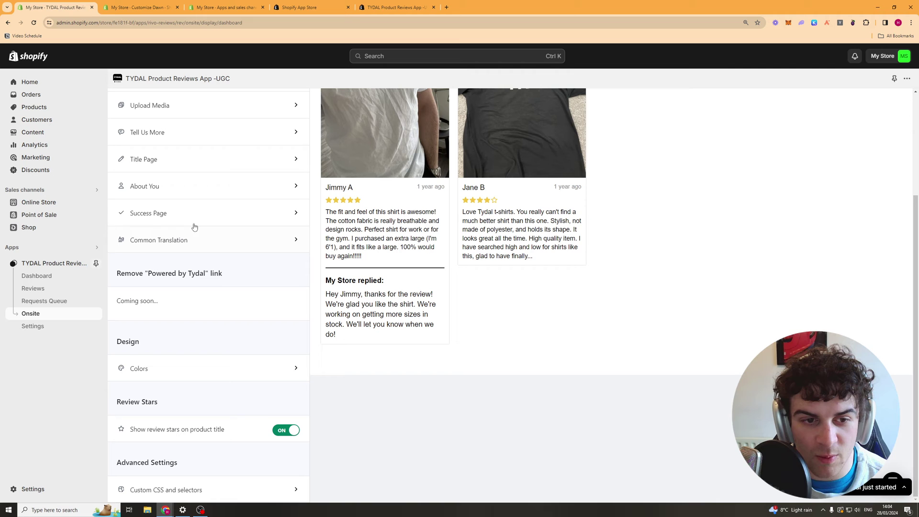
left_click_drag(138, 273, 223, 276)
left_click(223, 277)
middle_click(633, 287)
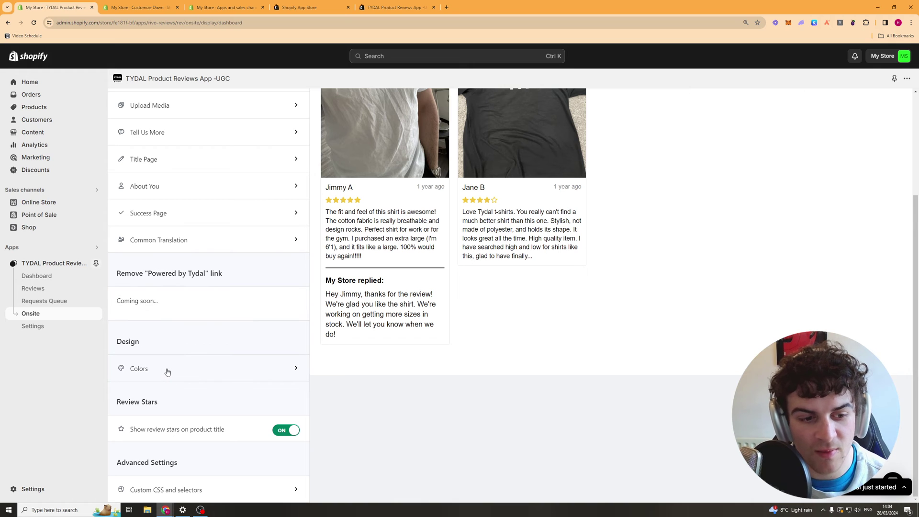
In the widget Colors settings, change the review star colour to light blue
left_click(167, 371)
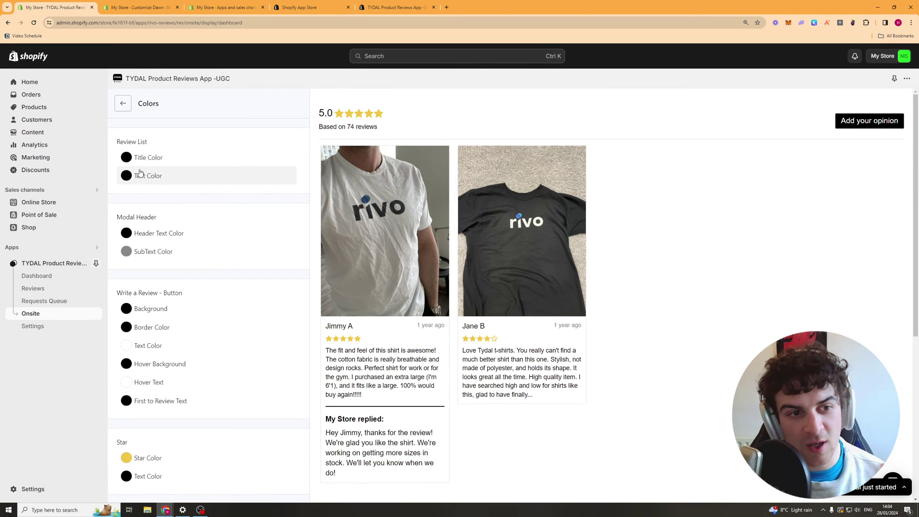
scroll(185, 241, "down", 1)
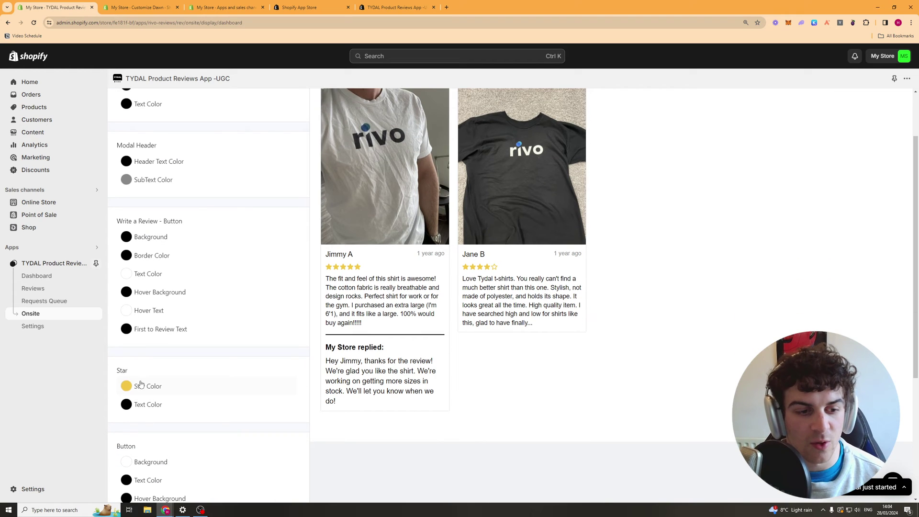
left_click(139, 385)
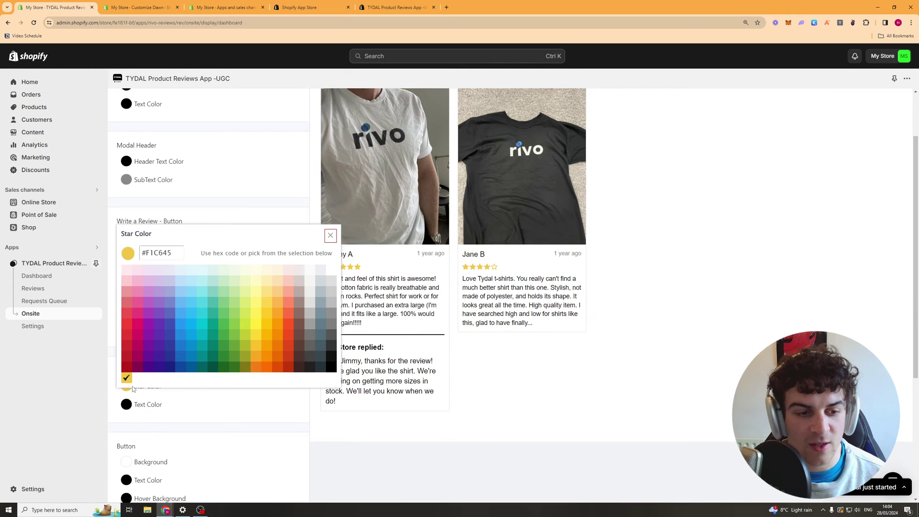
left_click(188, 300)
scroll(205, 293, "up", 1)
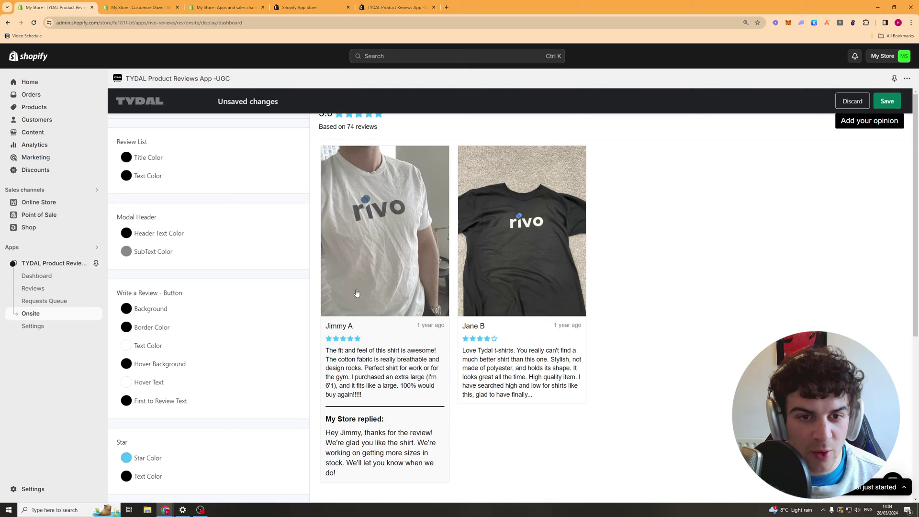
scroll(182, 306, "down", 2)
scroll(211, 357, "down", 2)
scroll(225, 359, "up", 4)
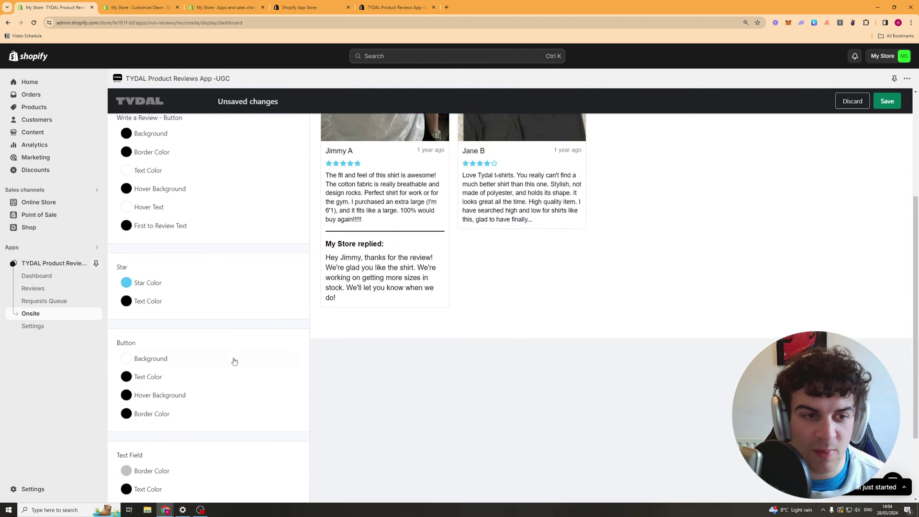
Make the review title colour and Write a Review button background grey, then save
left_click(120, 159)
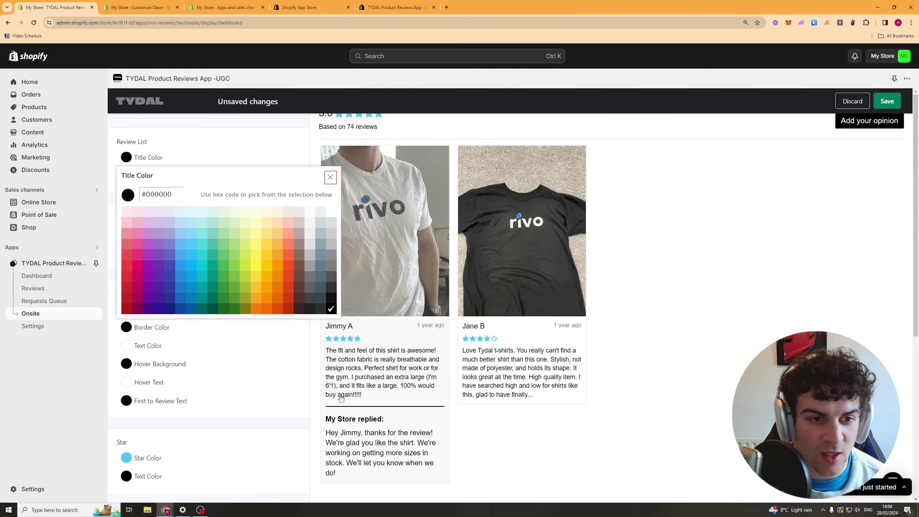
left_click(331, 275)
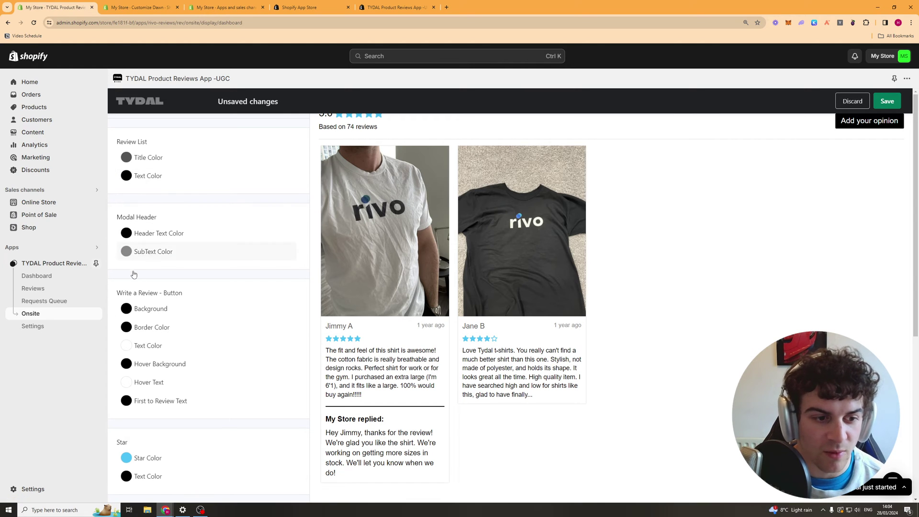
left_click(126, 309)
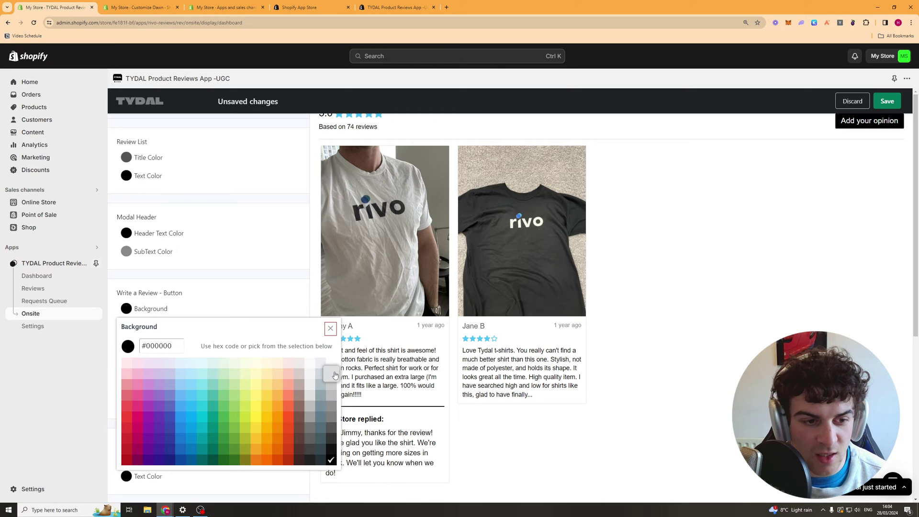
left_click(331, 405)
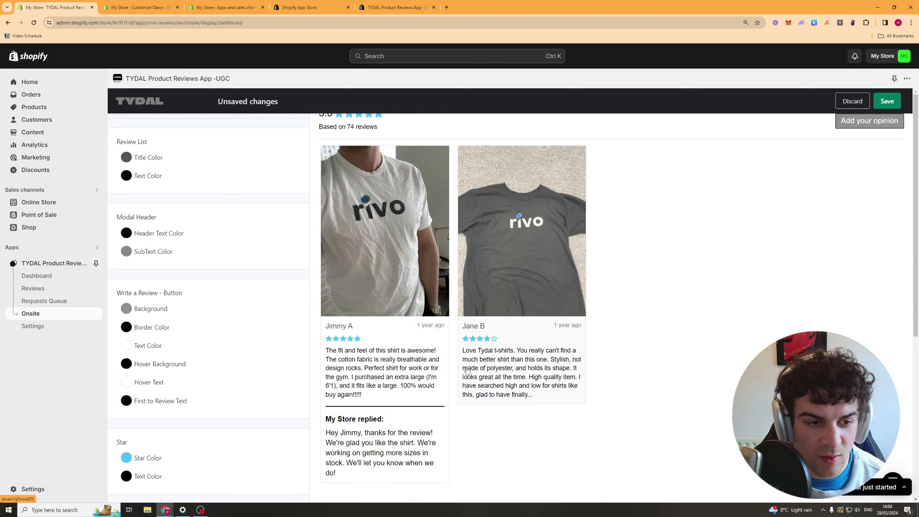
scroll(166, 359, "down", 1)
scroll(166, 359, "down", 4)
scroll(165, 383, "down", 3)
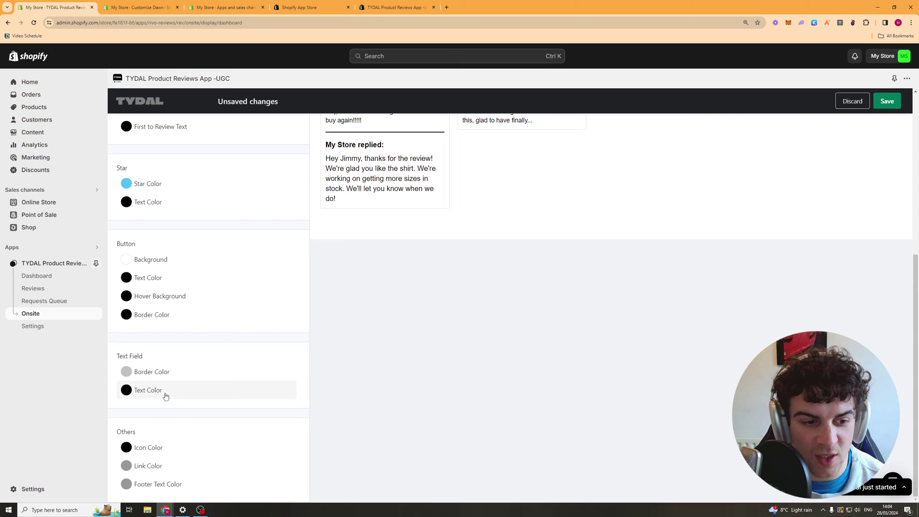
scroll(462, 435, "up", 6)
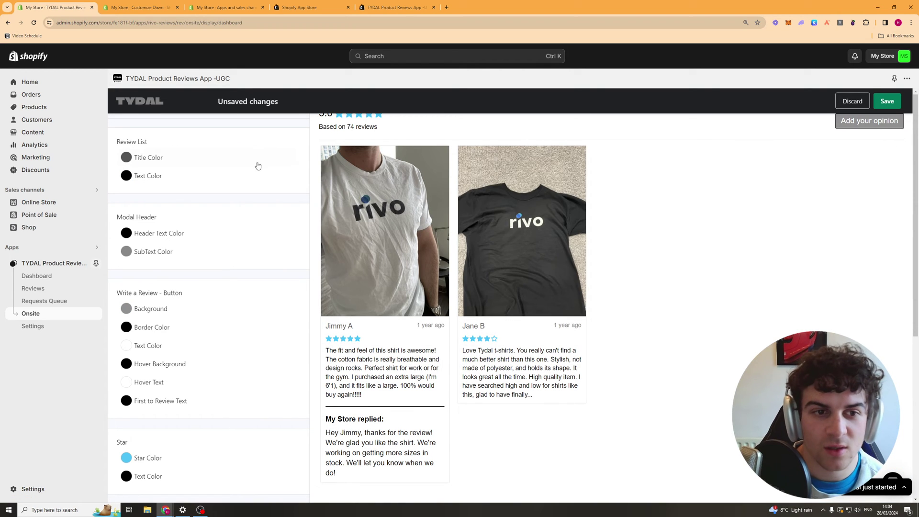
left_click(886, 101)
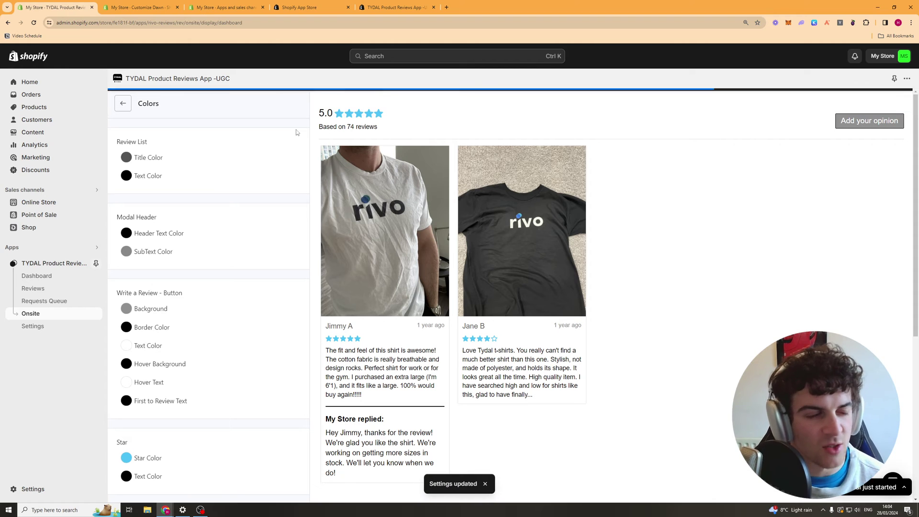
Look over the Custom CSS and selectors settings, then open the Requests Queue
left_click(129, 106)
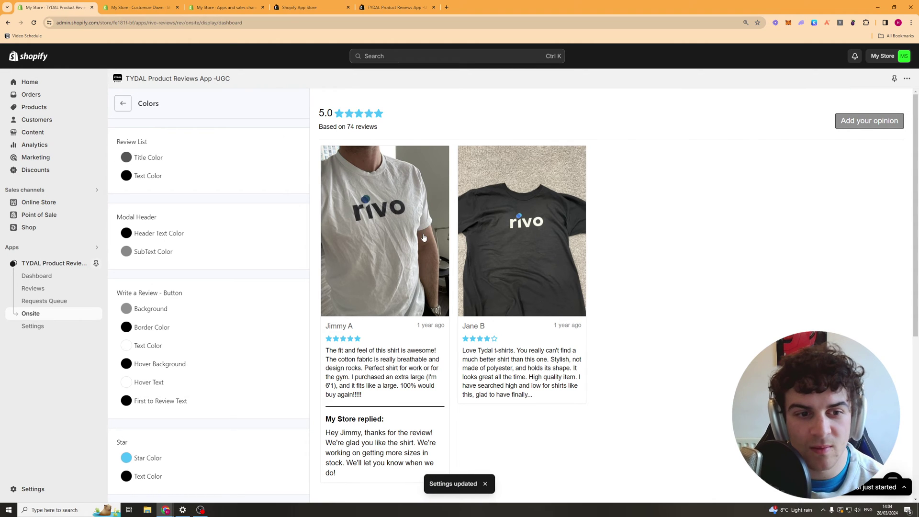
scroll(211, 383, "down", 3)
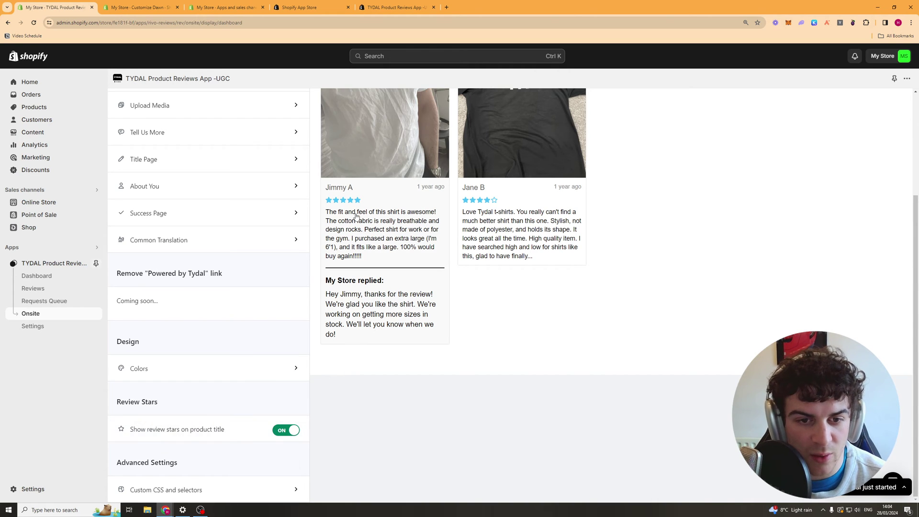
scroll(285, 398, "up", 2)
scroll(281, 408, "down", 2)
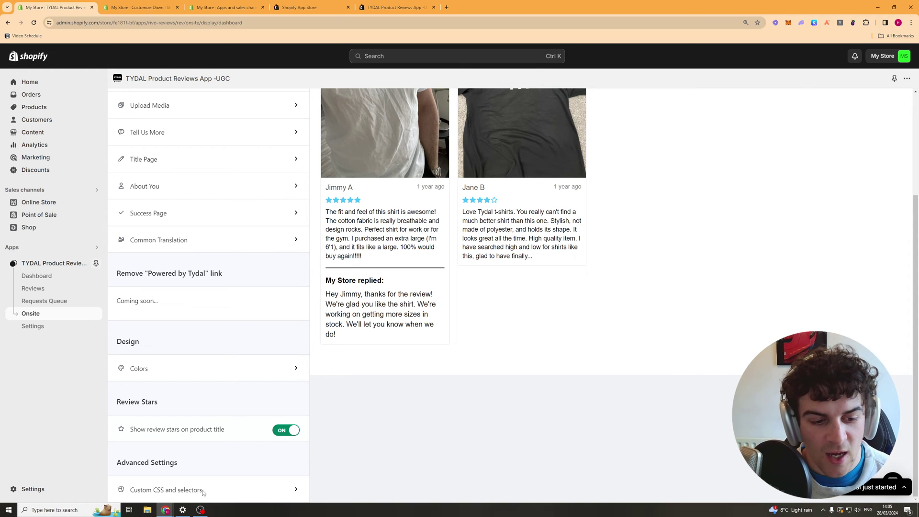
left_click(168, 490)
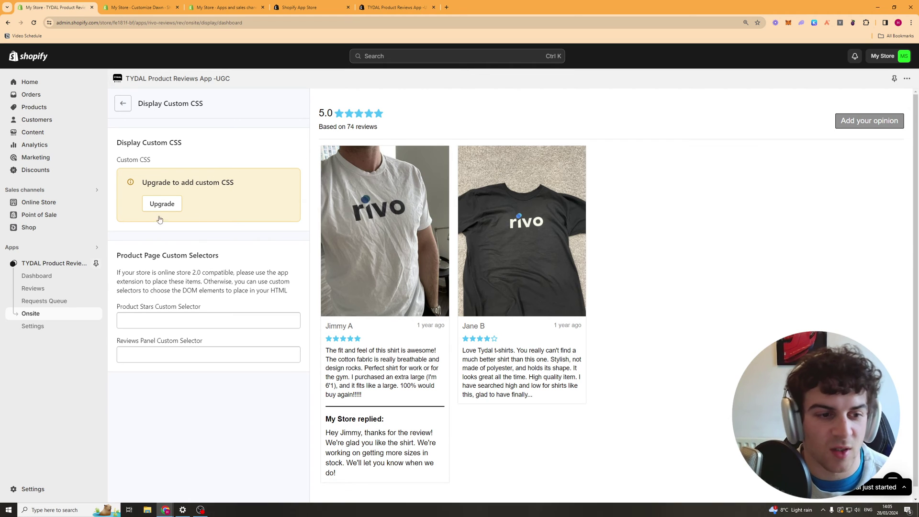
left_click(128, 110)
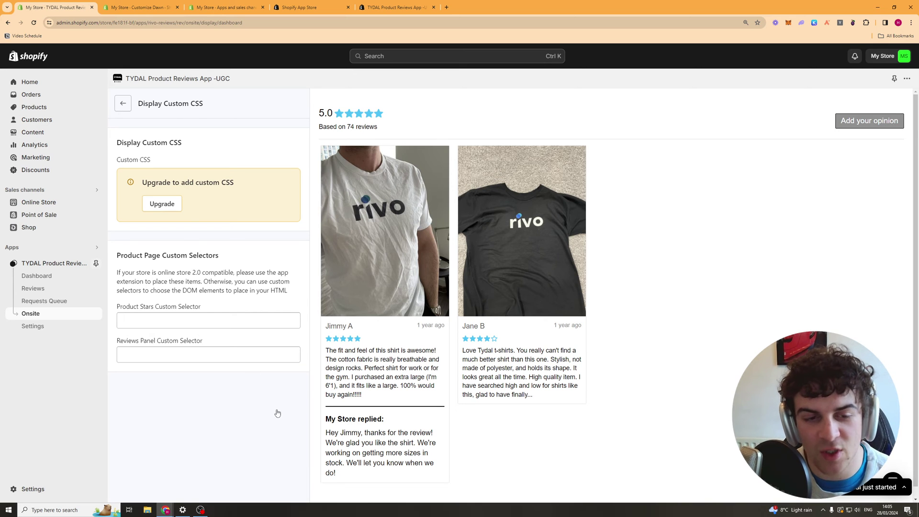
scroll(261, 369, "down", 3)
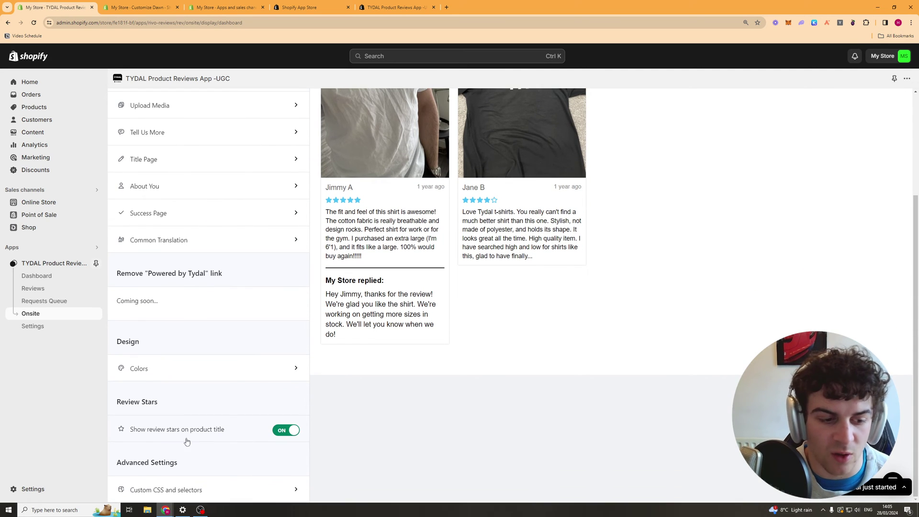
left_click(41, 275)
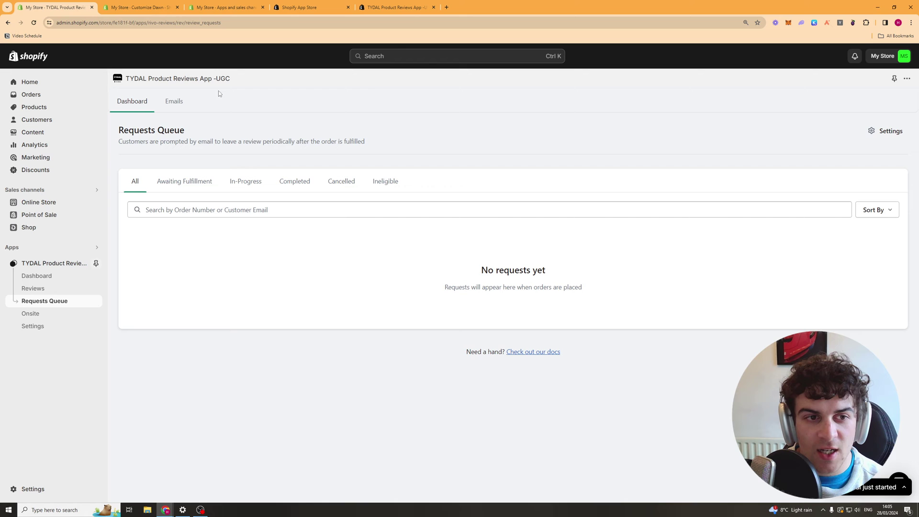
Show the Emails tab listing the review email notifications
left_click(176, 104)
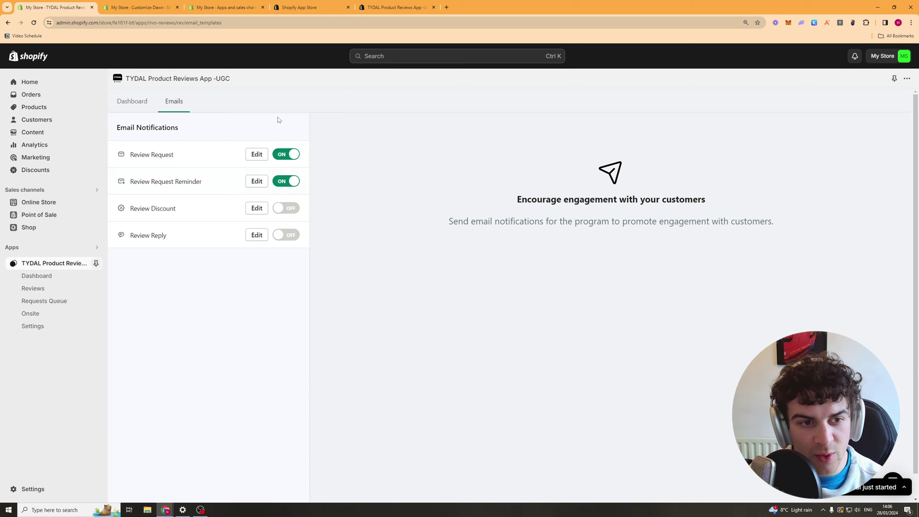
left_click(256, 154)
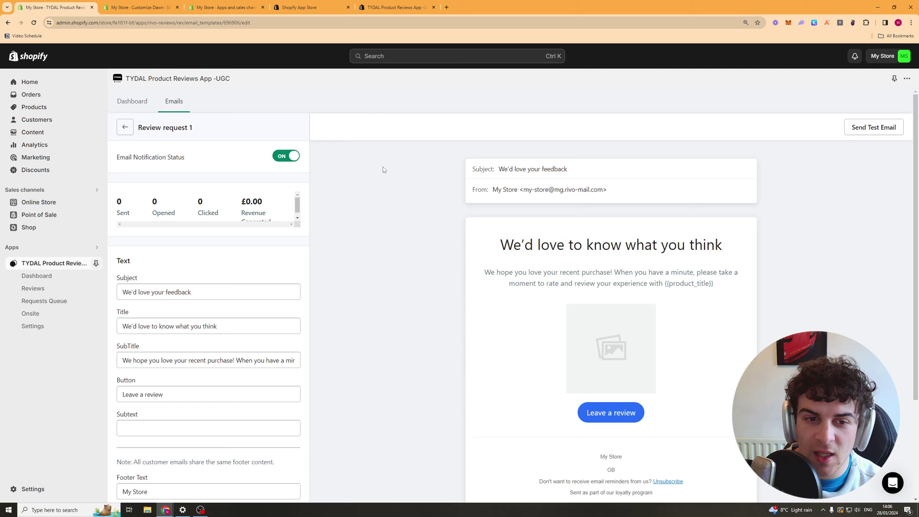
scroll(278, 213, "down", 1)
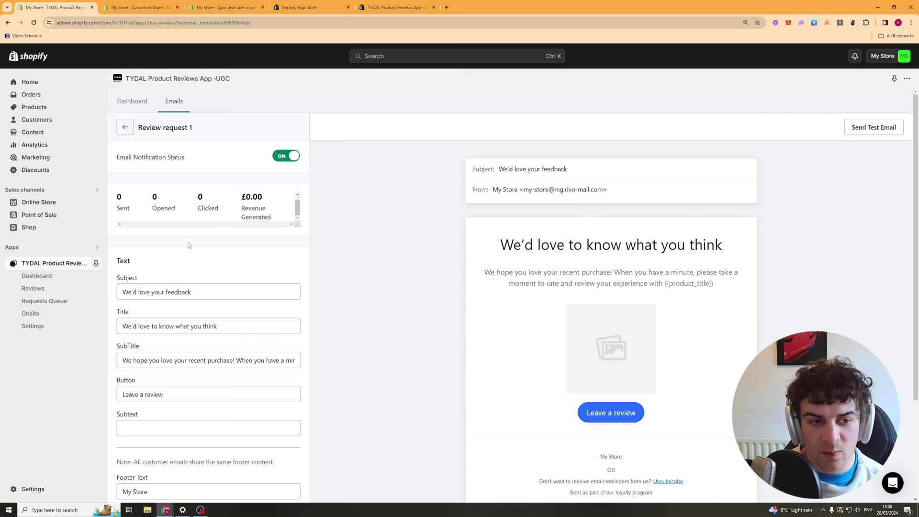
scroll(184, 240, "down", 2)
left_click(199, 257)
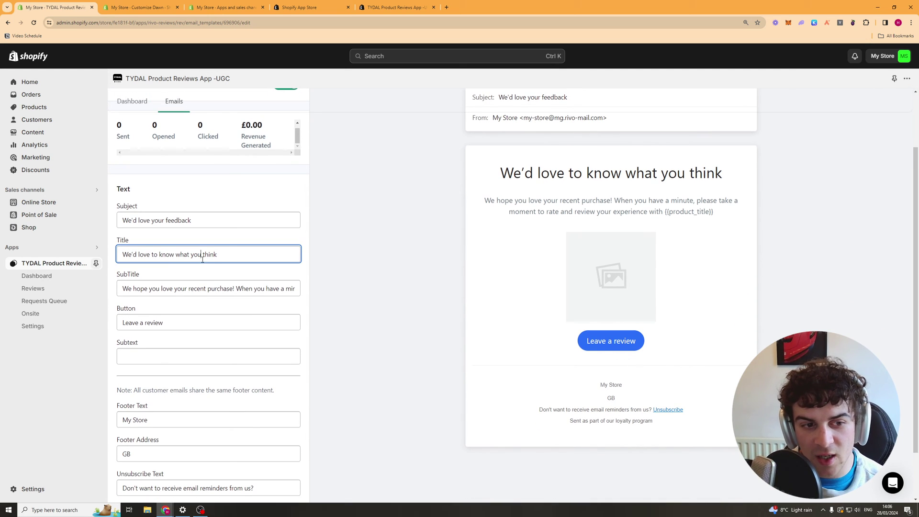
scroll(188, 273, "down", 2)
left_click(167, 229)
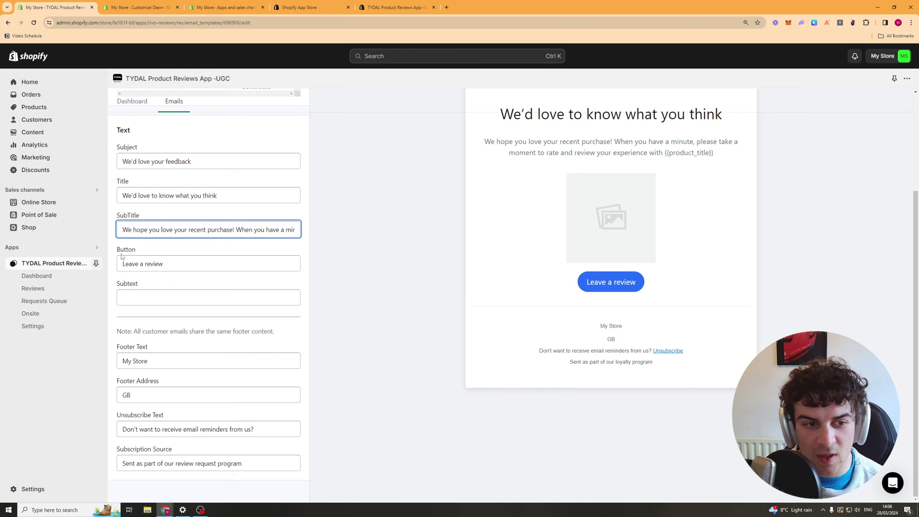
left_click(609, 287)
left_click(118, 293)
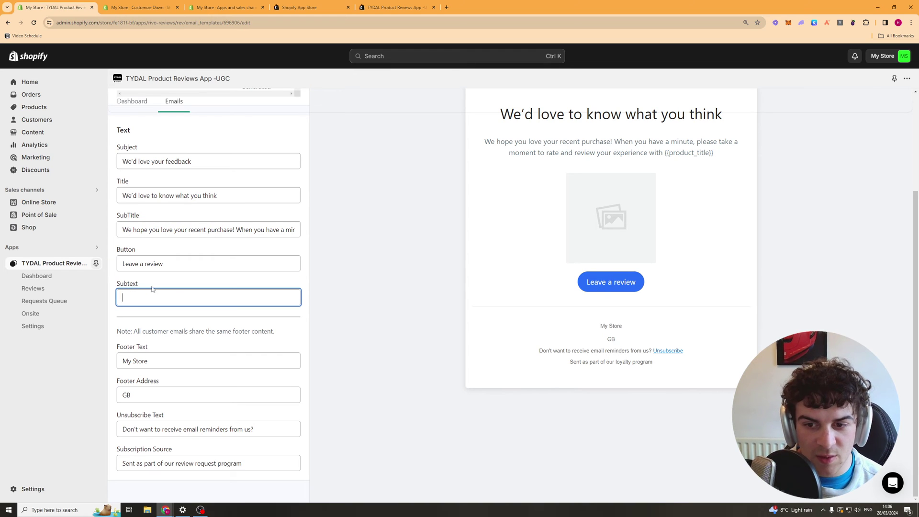
left_click(241, 361)
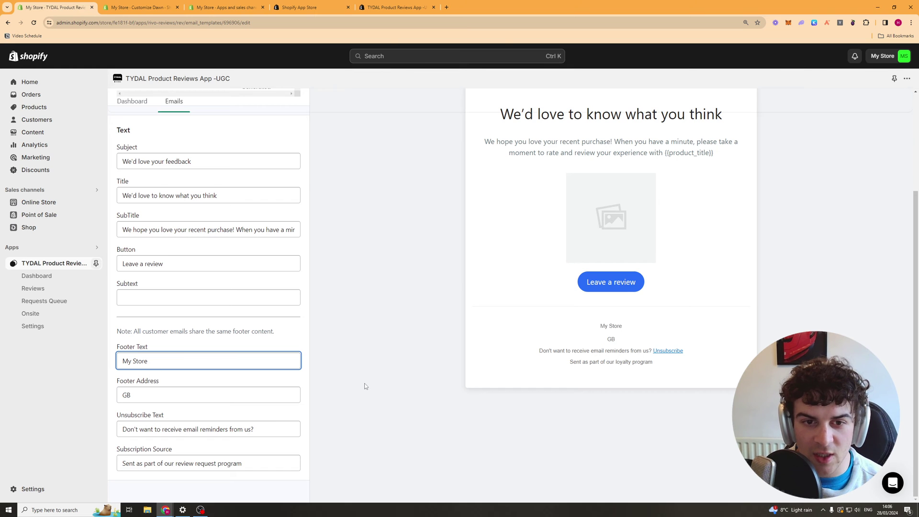
scroll(344, 368, "up", 3)
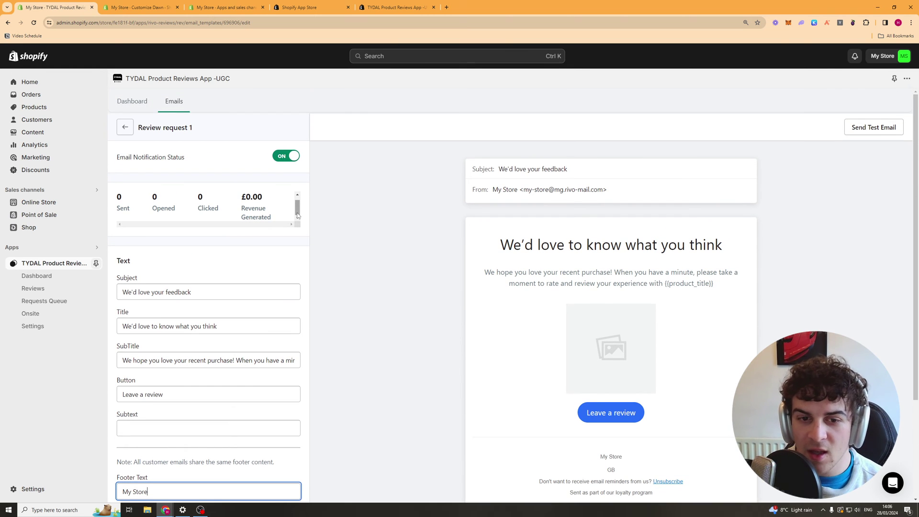
scroll(443, 322, "down", 1)
scroll(443, 322, "up", 1)
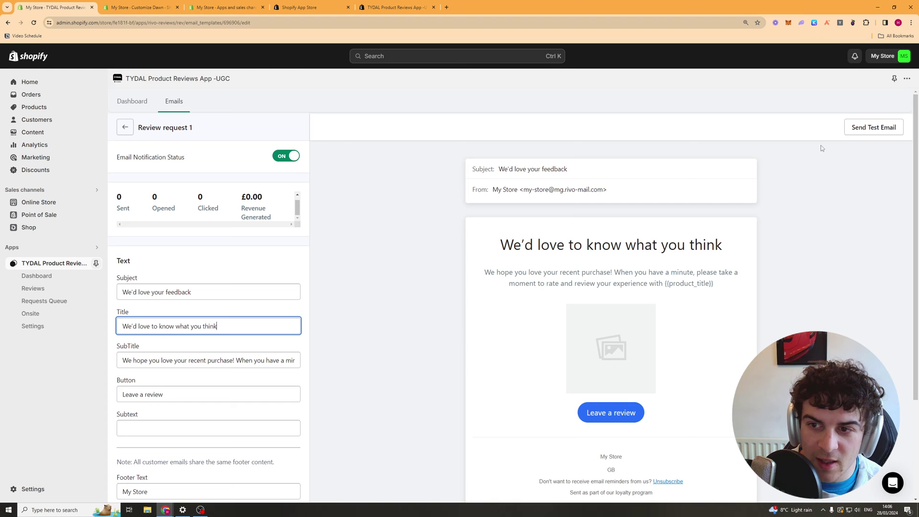
left_click(870, 128)
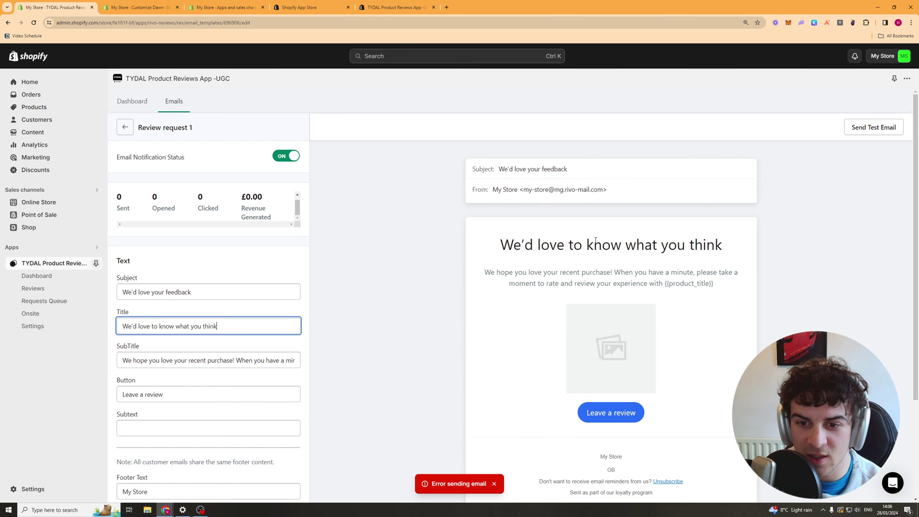
left_click(611, 481)
left_click(612, 282)
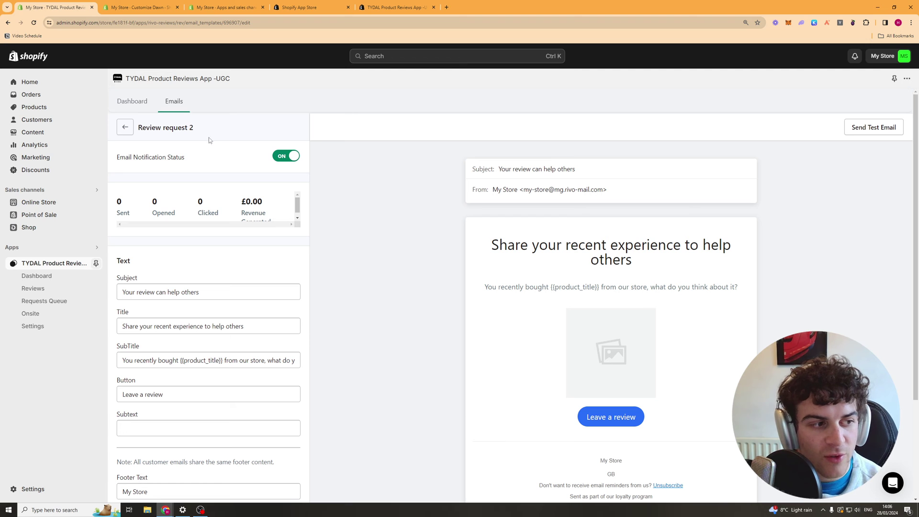
left_click(568, 286)
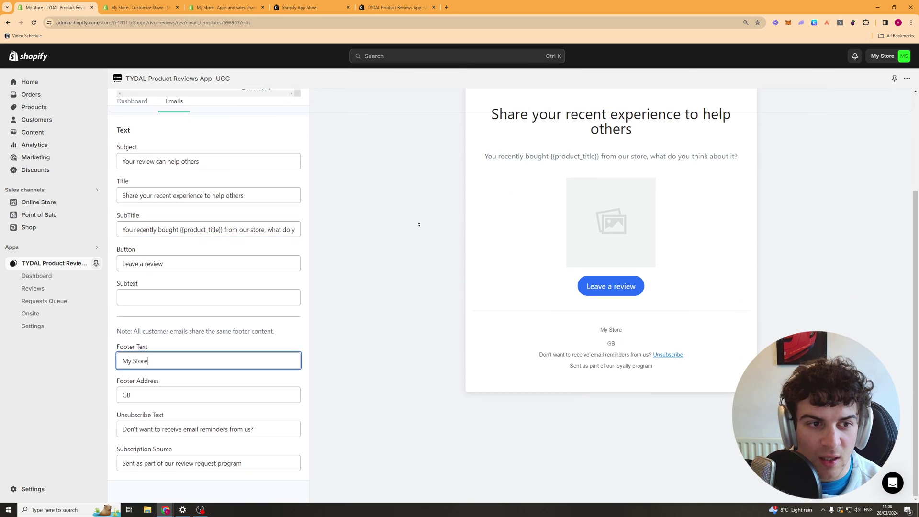
Open the Review Discount email template and step through its subtitle and button text fields
left_click(126, 124)
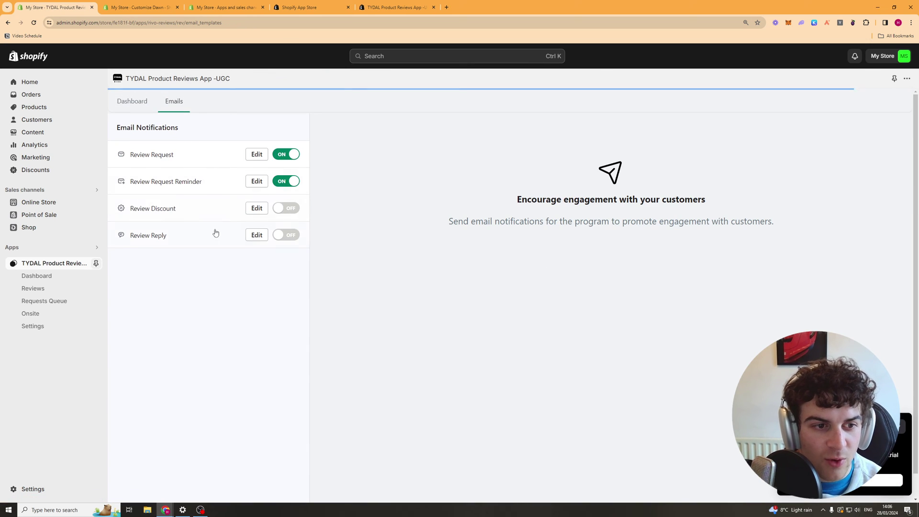
left_click(280, 209)
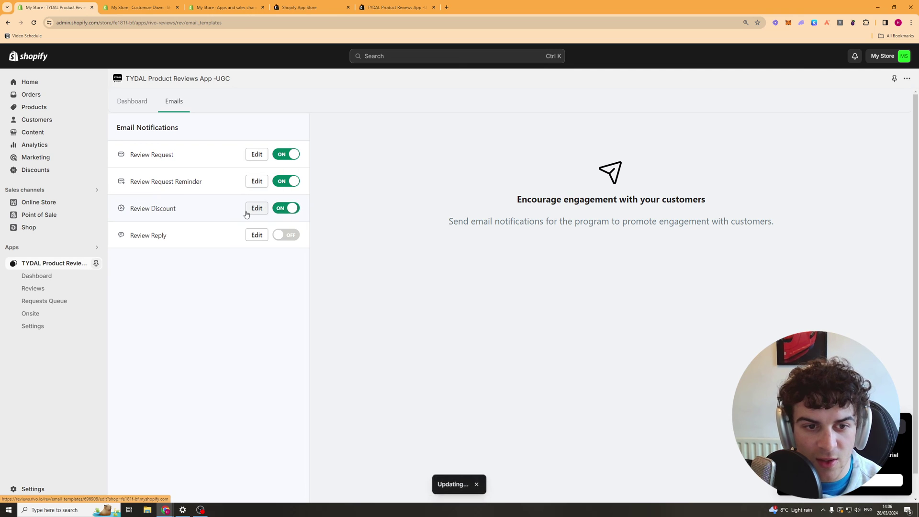
left_click(257, 208)
key("Tab")
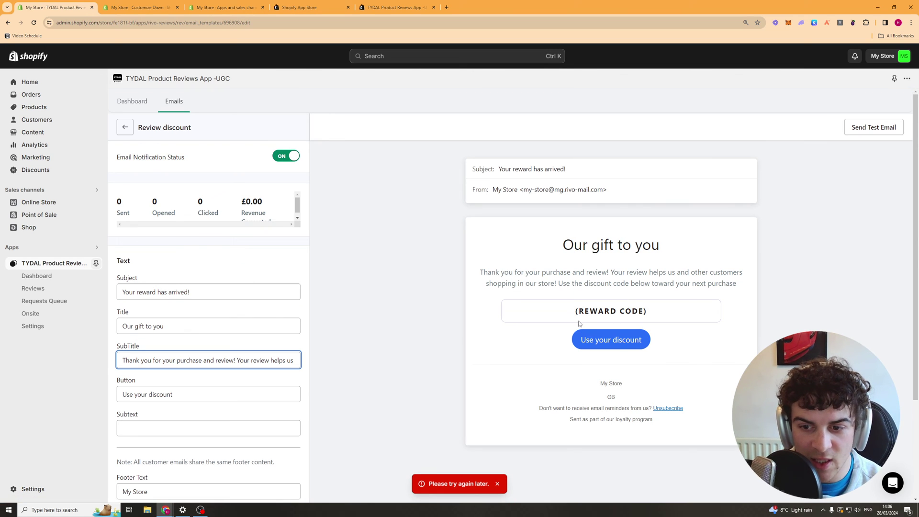
key("Tab")
key("shift+Tab")
Return to the Email Notifications list
left_click(127, 126)
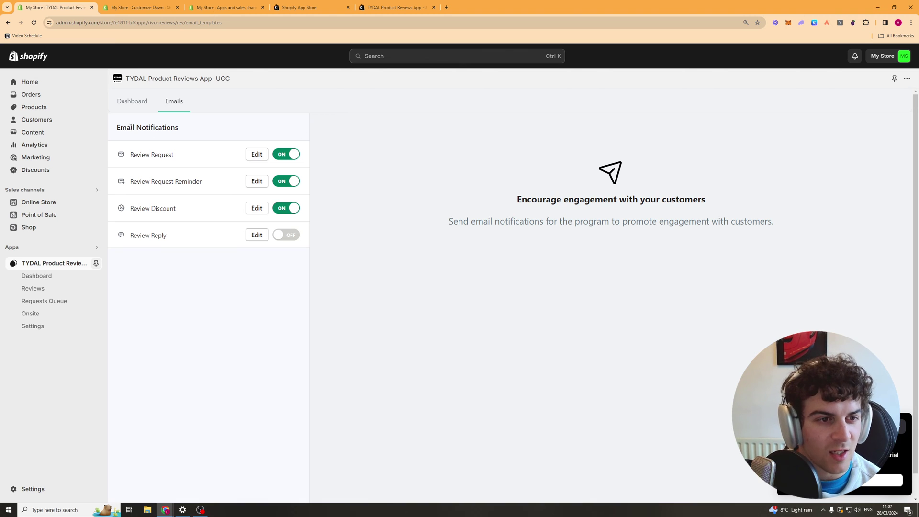
left_click_drag(117, 126, 190, 134)
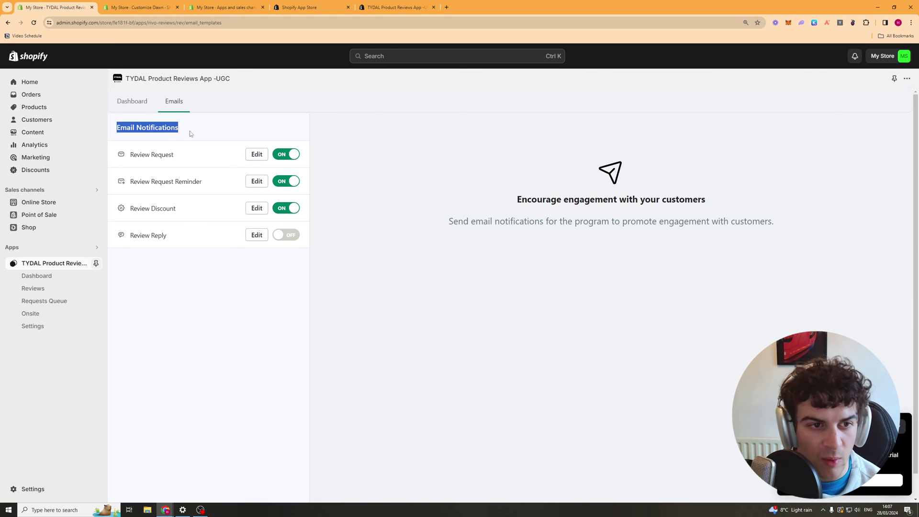
left_click(151, 123)
Lower the first review request delay, then browse the Discounts, Email, Notifications and Import Reviews settings
left_click(131, 102)
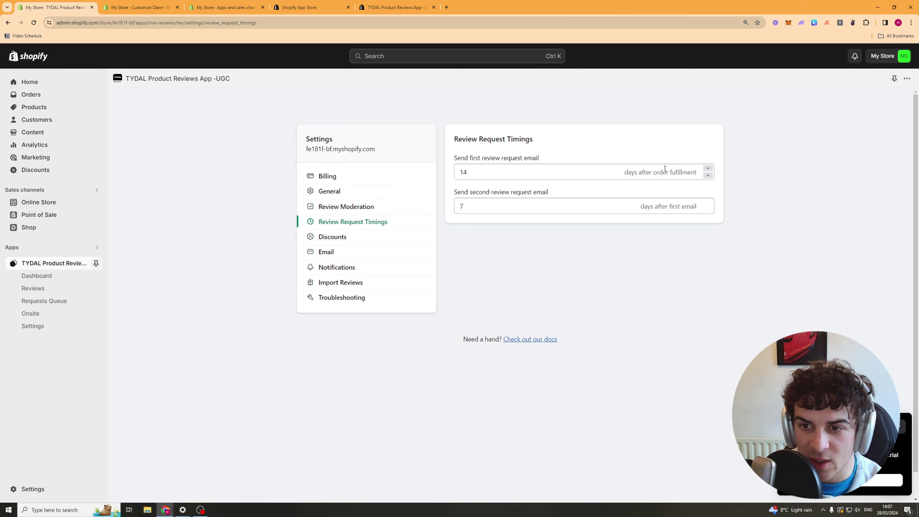
left_click(708, 176)
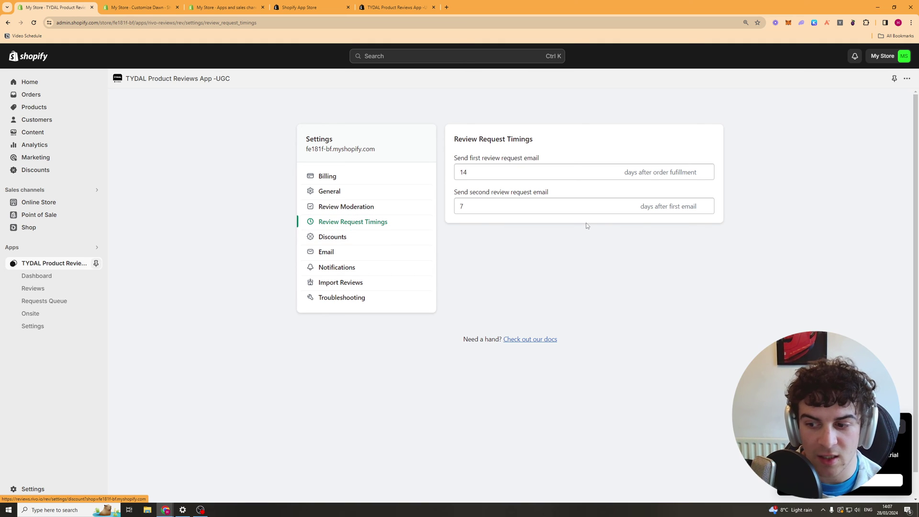
left_click(353, 237)
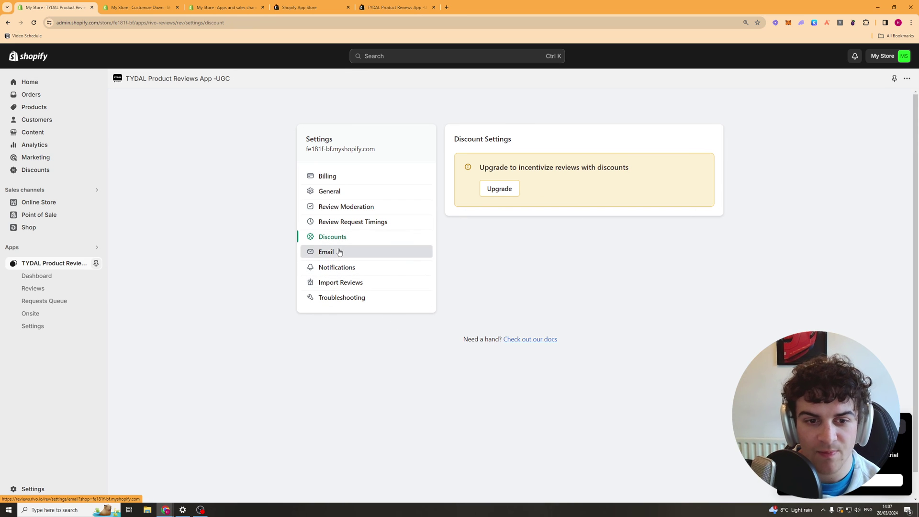
left_click(344, 252)
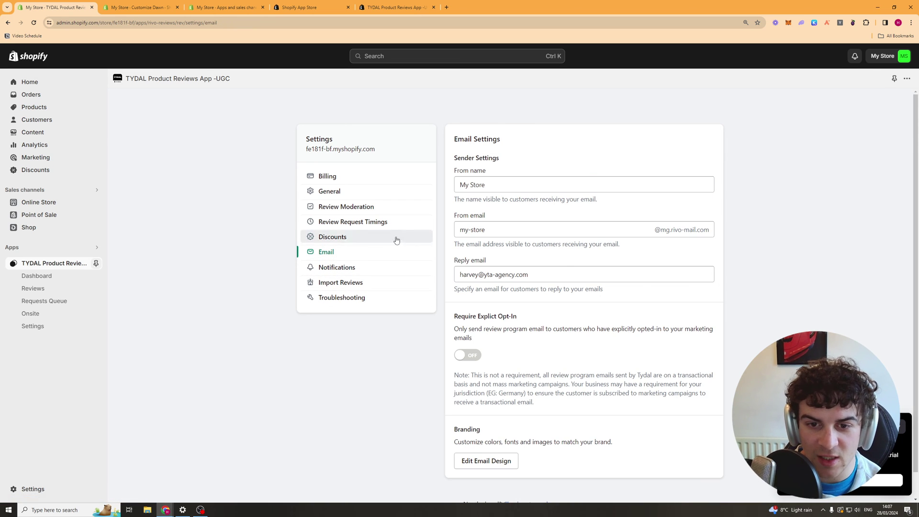
left_click(338, 269)
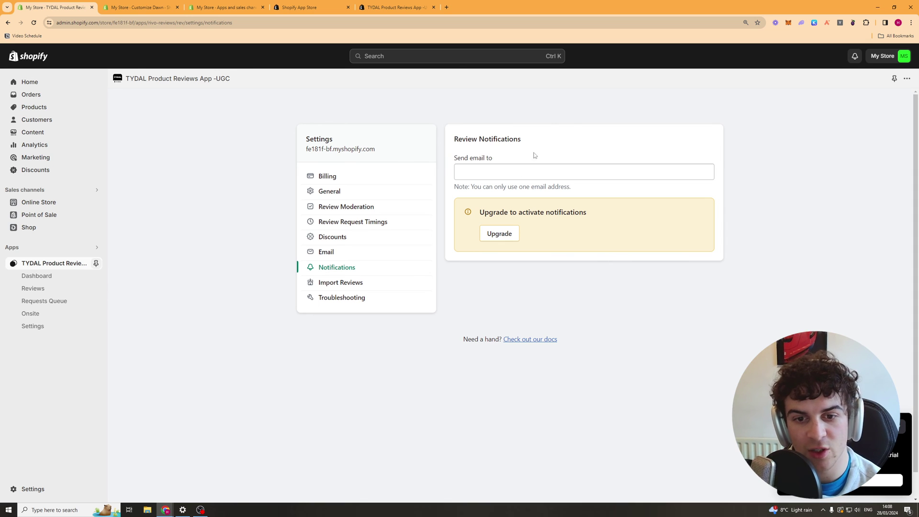
left_click(341, 283)
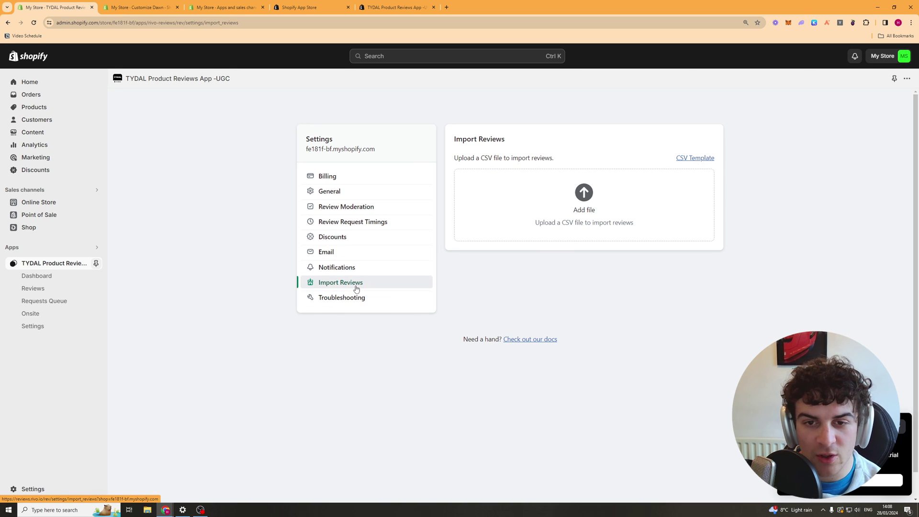
Download reviews_template.csv from the CSV Template link, view it in Notepad, then close Notepad
right_click(696, 158)
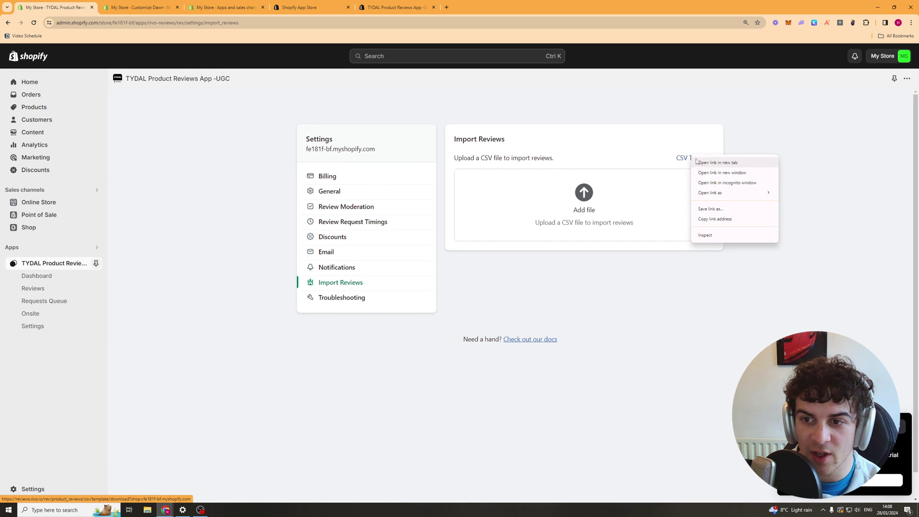
left_click(711, 163)
left_click(821, 38)
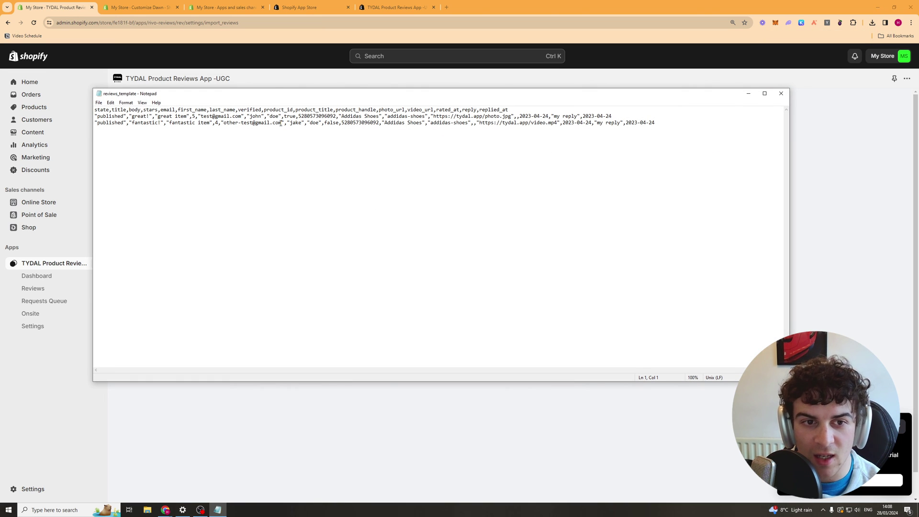
left_click_drag(472, 98, 469, 129)
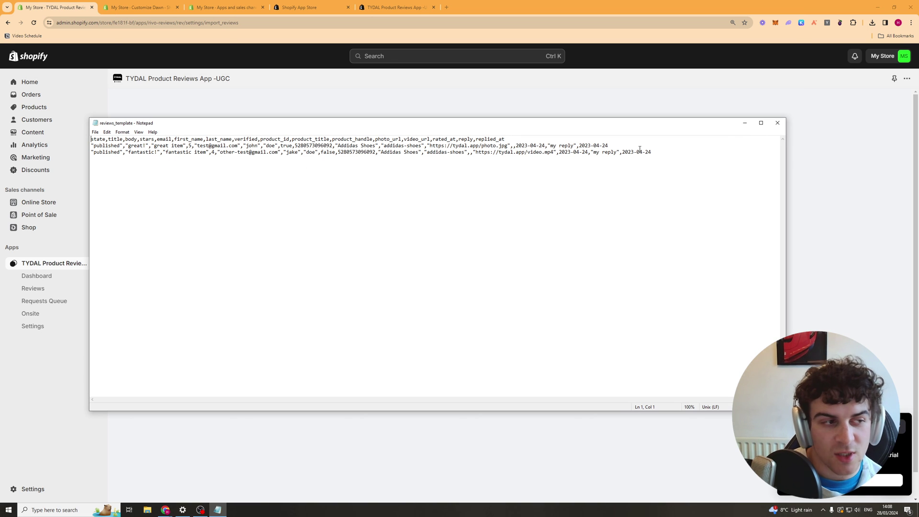
left_click(778, 125)
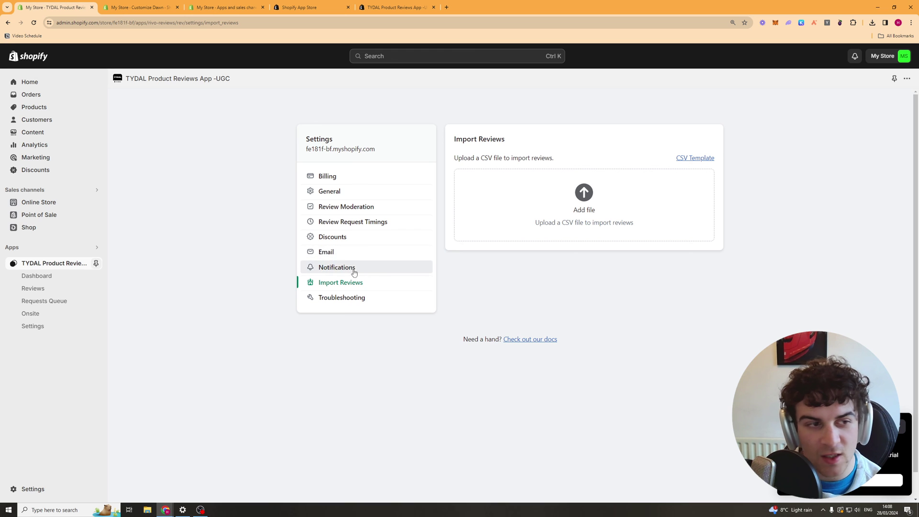
Check that Review Moderation auto-publishes new 4+ star reviews, then go back to the reviews list
left_click(352, 211)
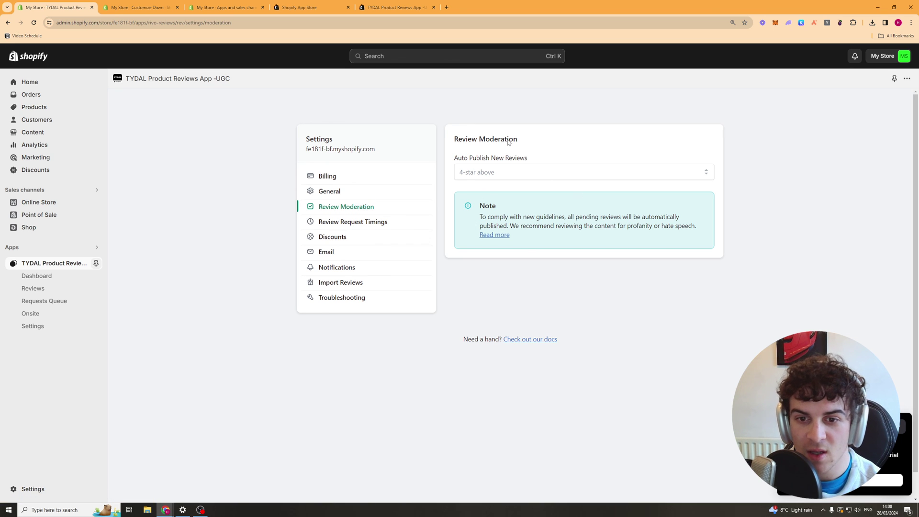
key("alt+Left")
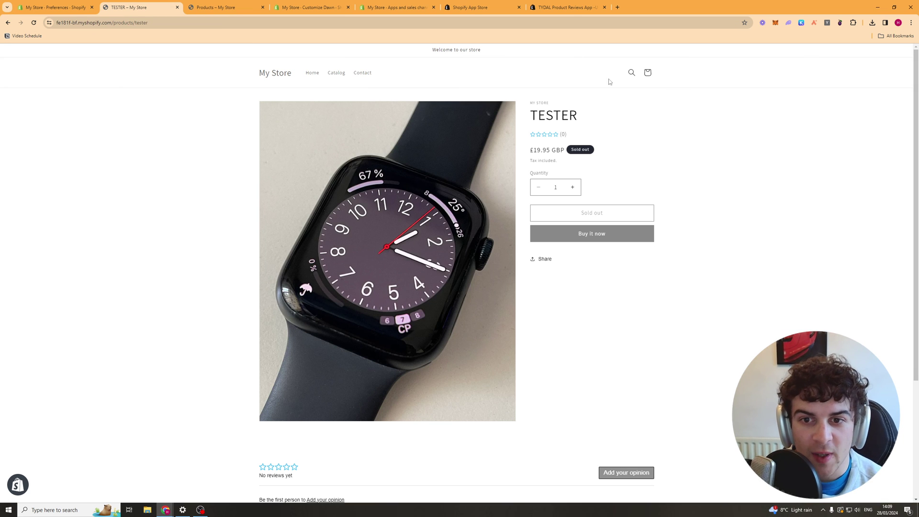
Start a review on the TESTER product with a five-star rating, skipping the photo step
scroll(655, 139, "down", 3)
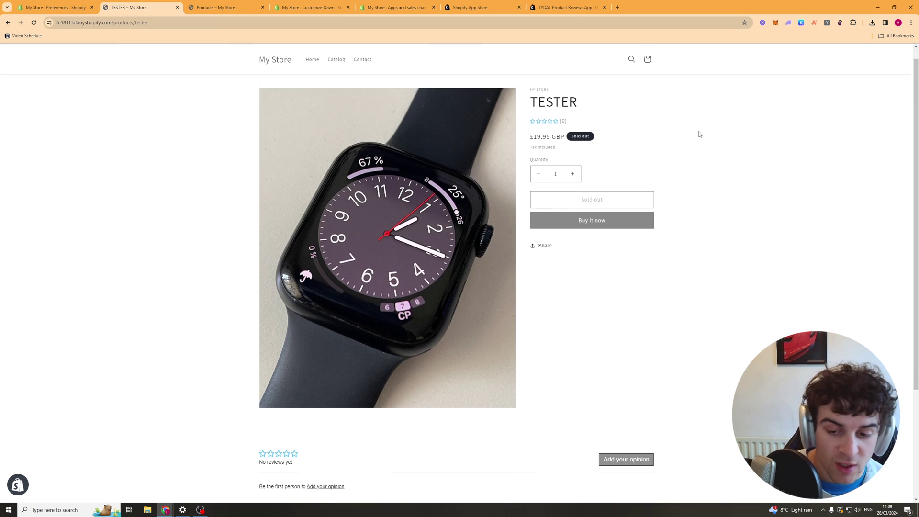
scroll(558, 101, "up", 2)
scroll(543, 88, "up", 1)
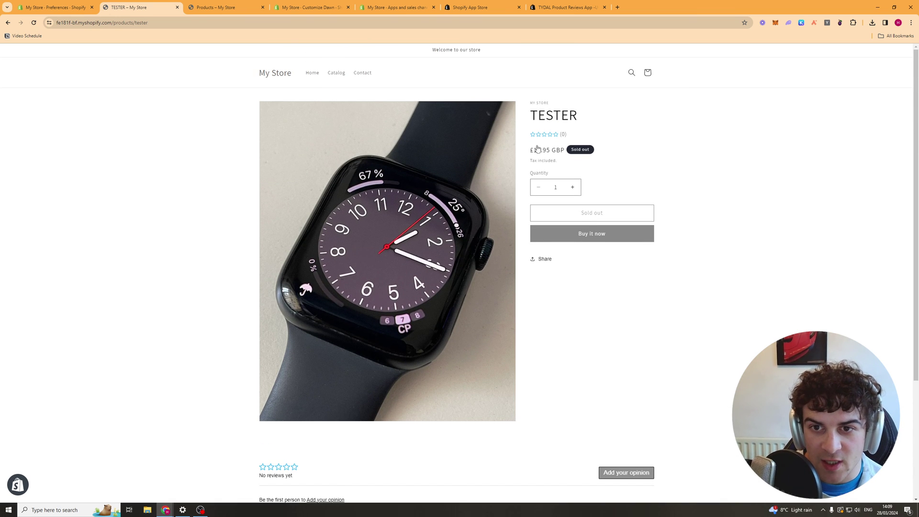
scroll(679, 189, "down", 4)
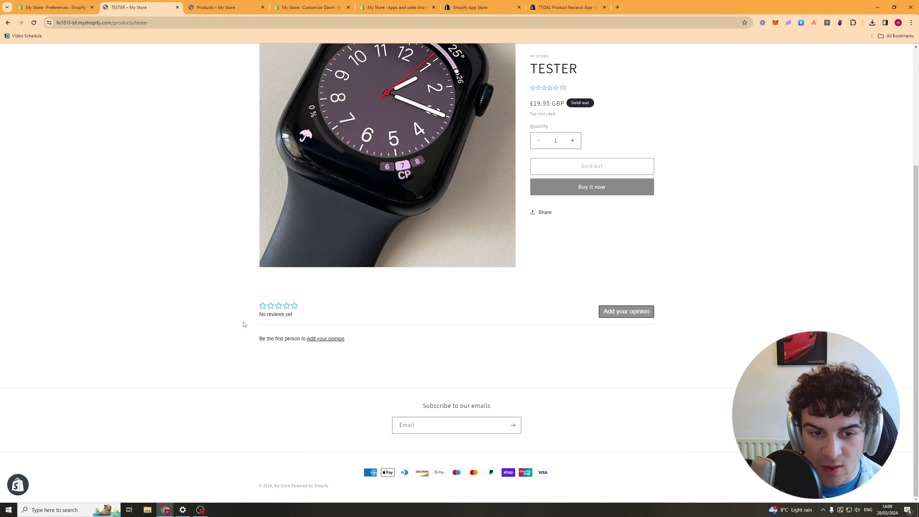
left_click(607, 314)
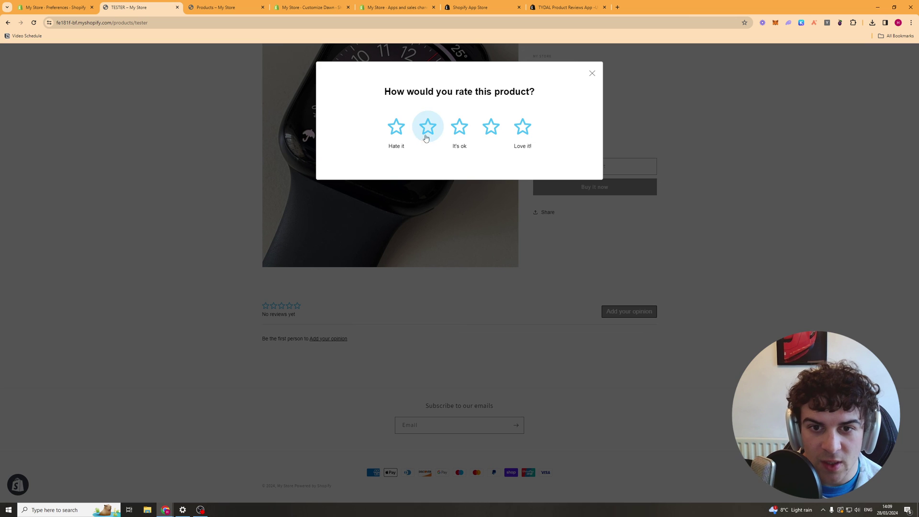
left_click(522, 127)
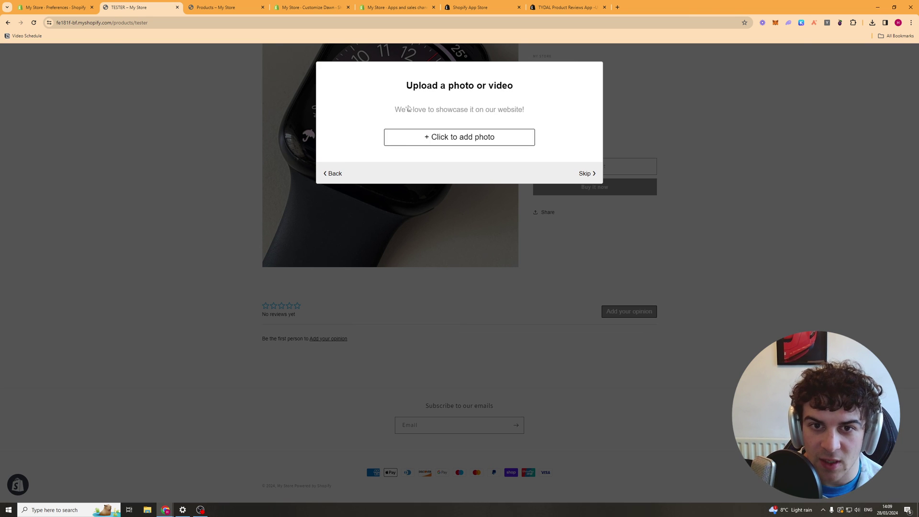
left_click(587, 175)
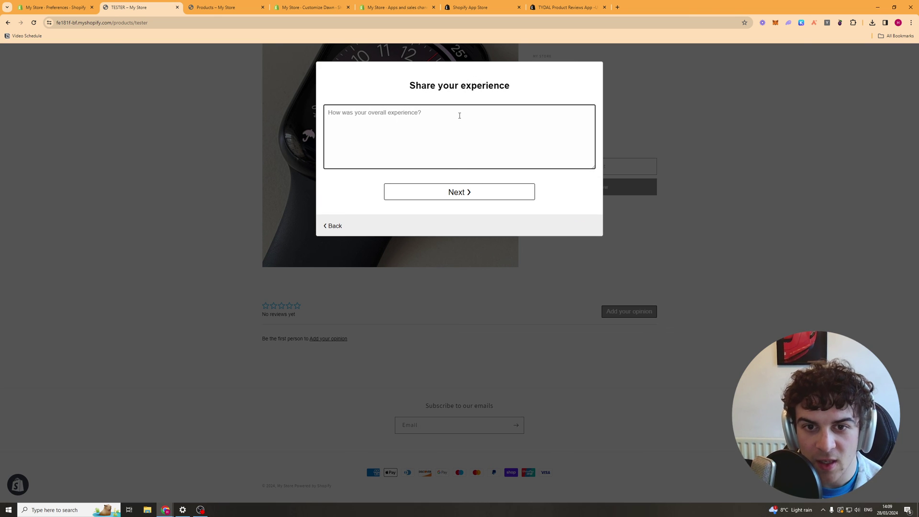
Enter the experience 'GAGADG' and the review title 'GDAGDA'
type("GAGADG")
left_click(489, 194)
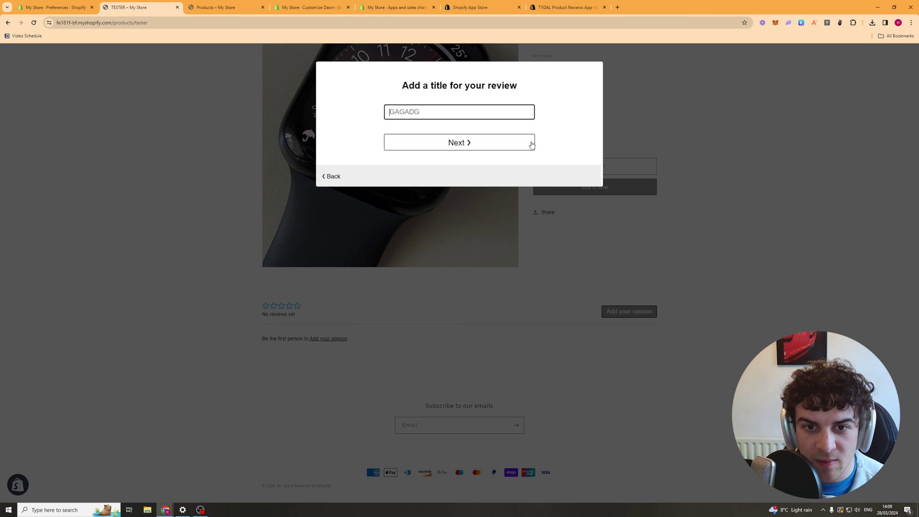
type("GDAGDA")
left_click(469, 143)
Fill the first name, last name and email fields with dummy text and submit
left_click(451, 112)
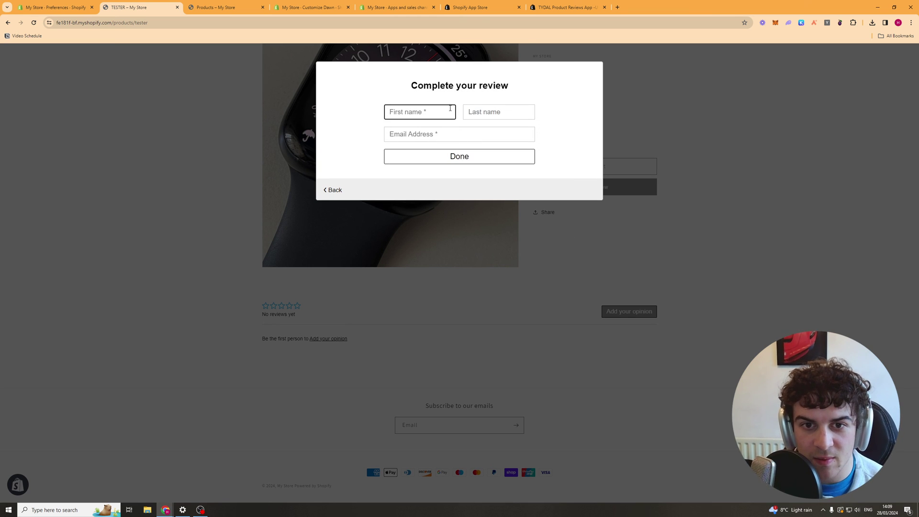
type("GDA")
left_click(494, 110)
type("GDA")
left_click(521, 134)
type("GDA")
key("Return")
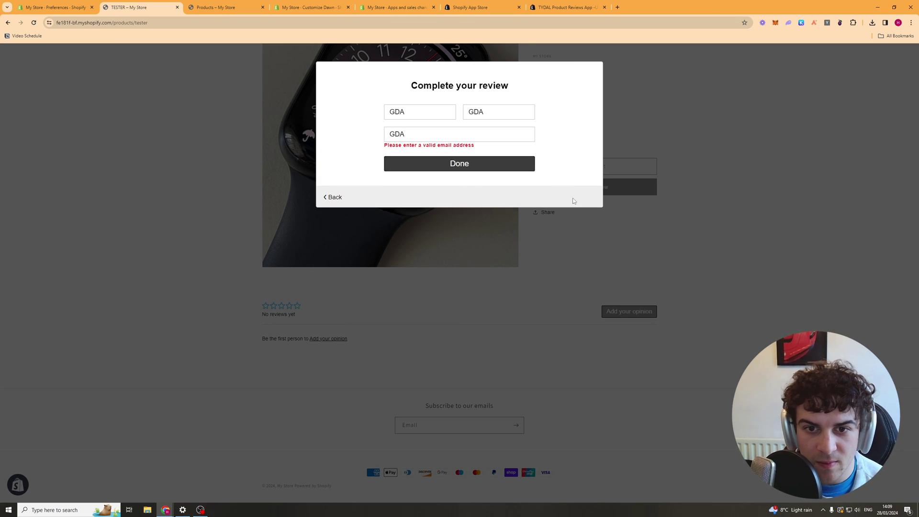